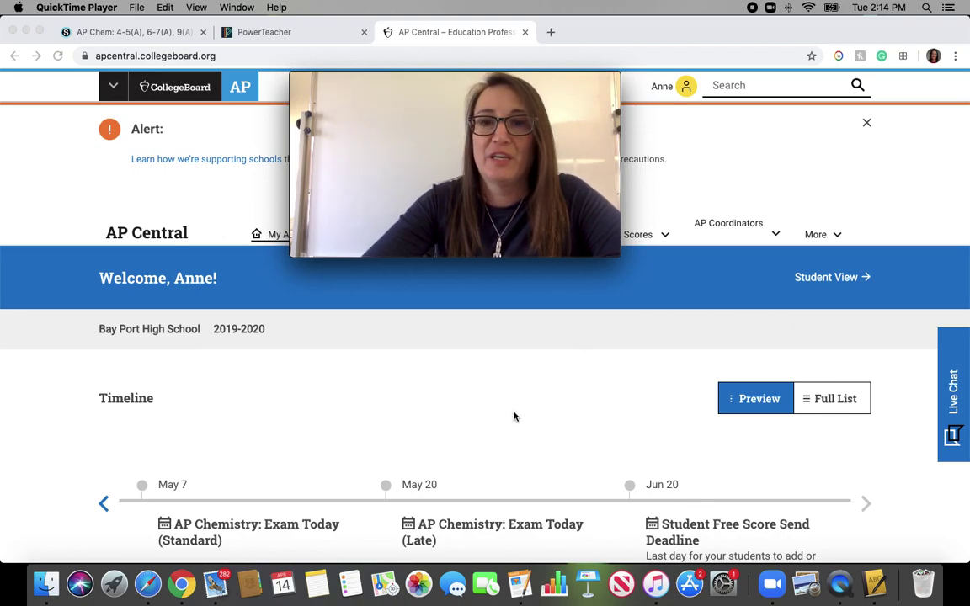
# - Scroll AP Central down to the AP Classroom section and open AP Classroom for AP Chemistry
pyautogui.scroll(-3, 515, 416)
pyautogui.scroll(-2, 515, 416)
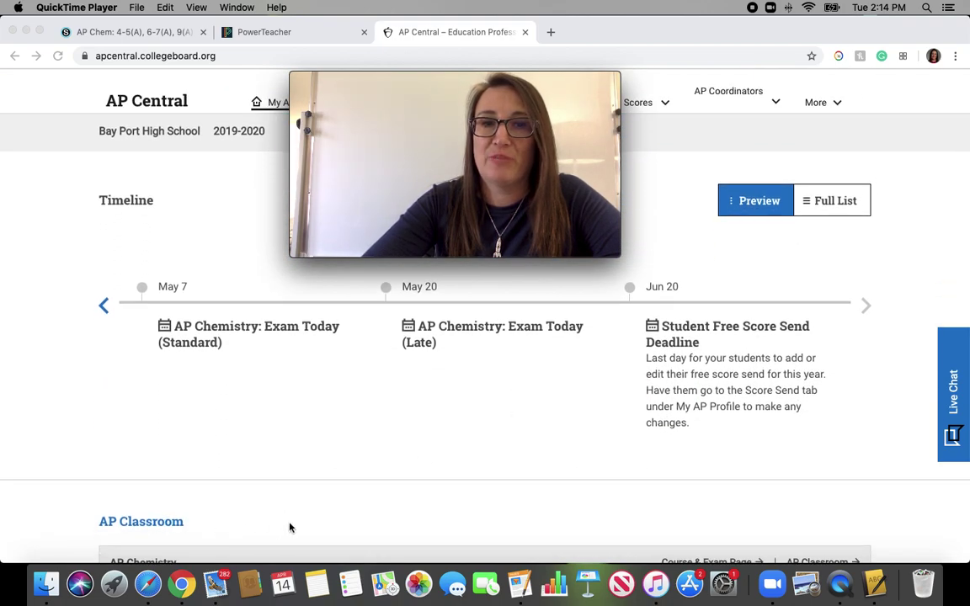
pyautogui.scroll(-1, 290, 527)
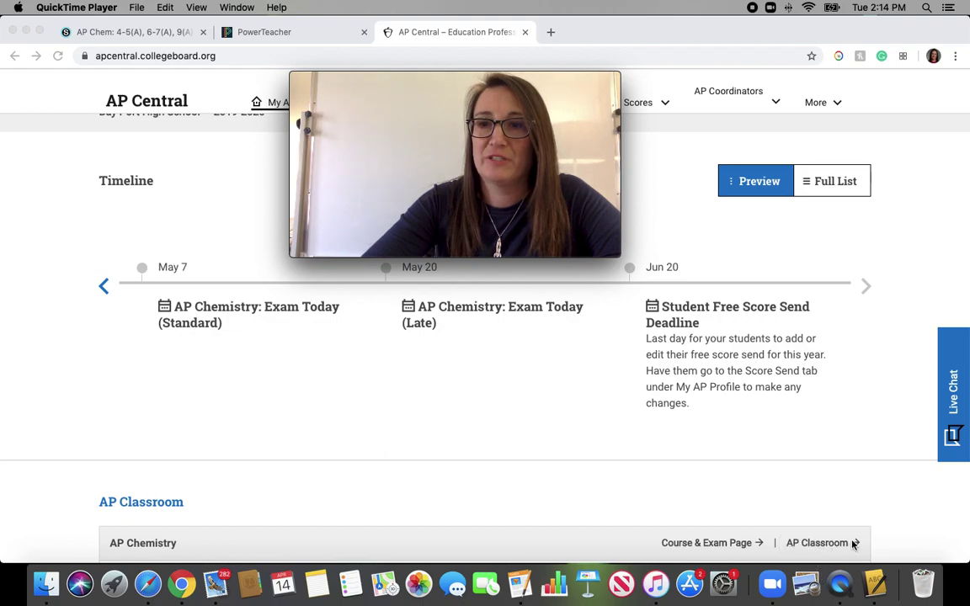
pyautogui.click(820, 546)
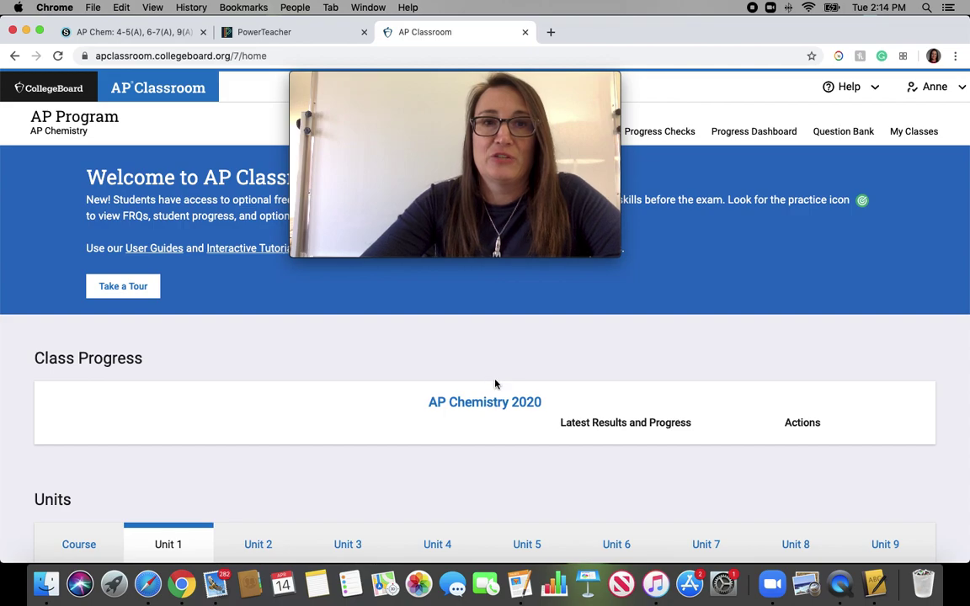
# - Open Progress Checks and browse the Unit 1–9 MCQ and FRQ checks on the Assign tab
pyautogui.click(660, 133)
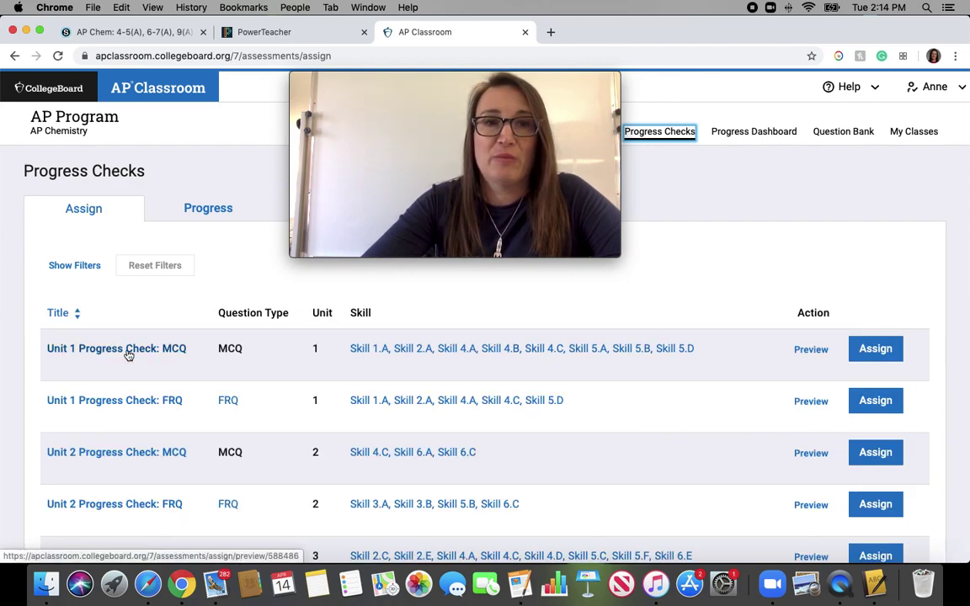
pyautogui.scroll(-10, 128, 354)
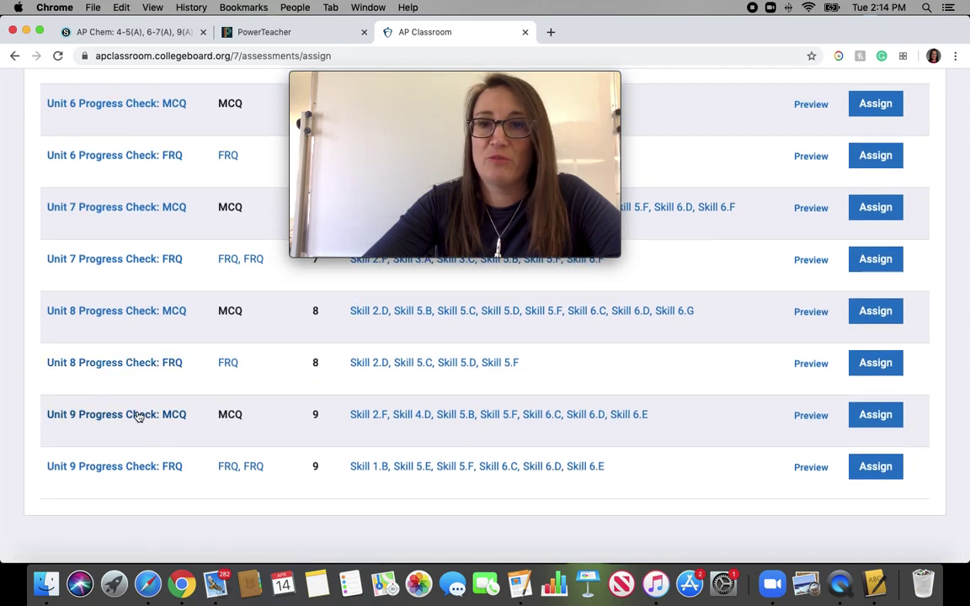
pyautogui.scroll(10, 138, 417)
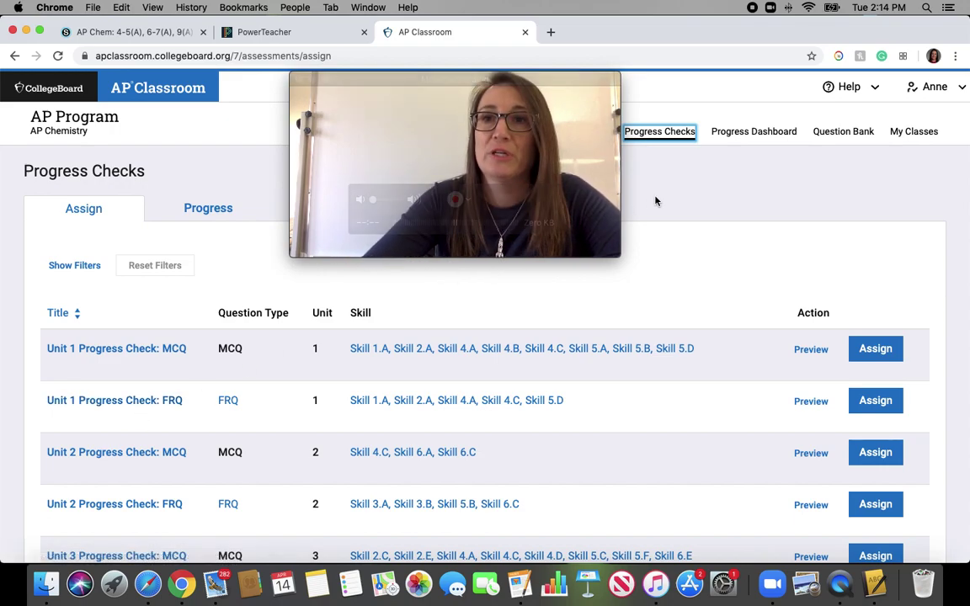
# - Go via the Progress Dashboard to the Question Bank's Create tab
pyautogui.click(749, 135)
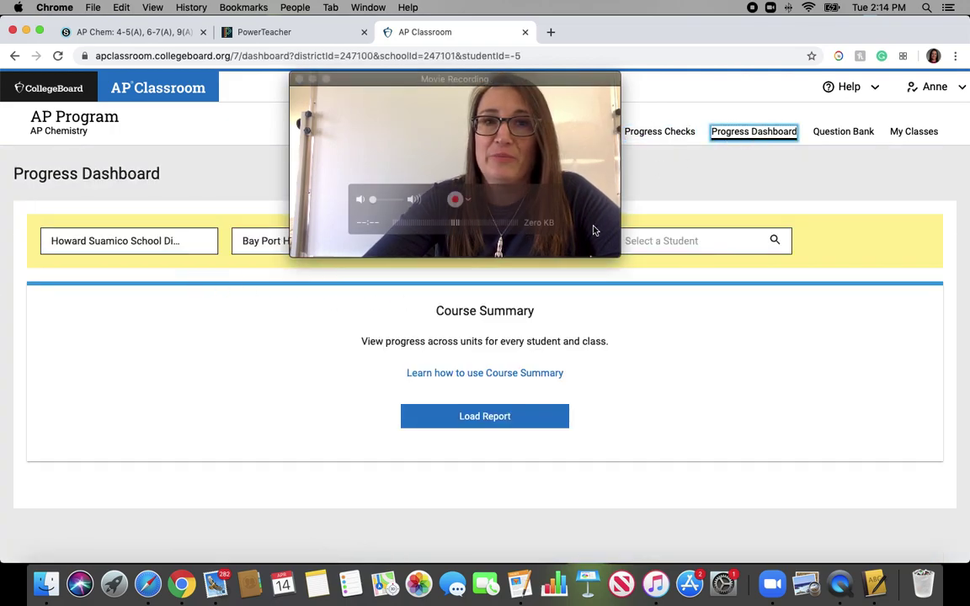
pyautogui.click(834, 133)
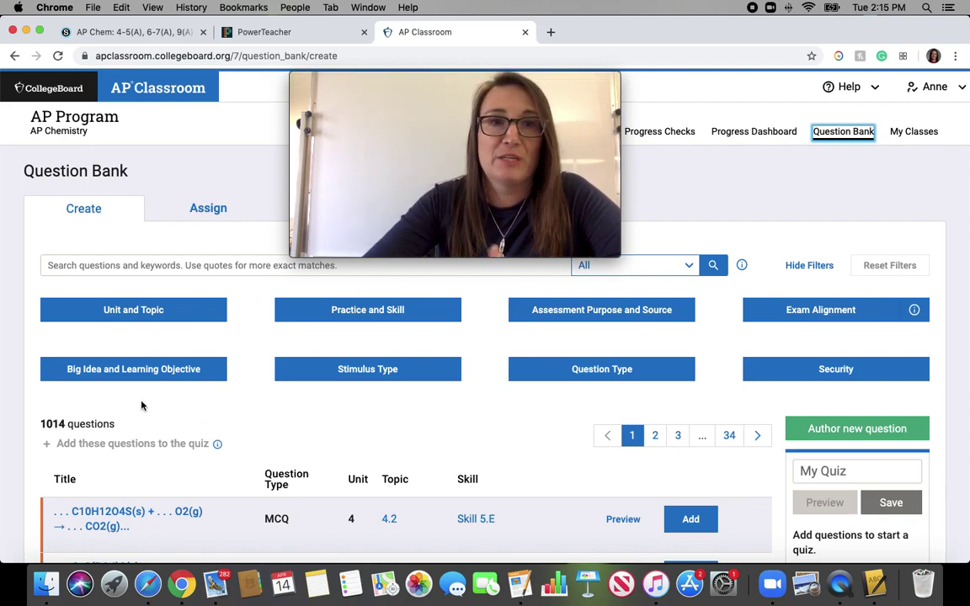
# - Browse the Unit and Topic filter down to unit 4, trying then clearing 4.5: Stoichiometry
pyautogui.click(124, 311)
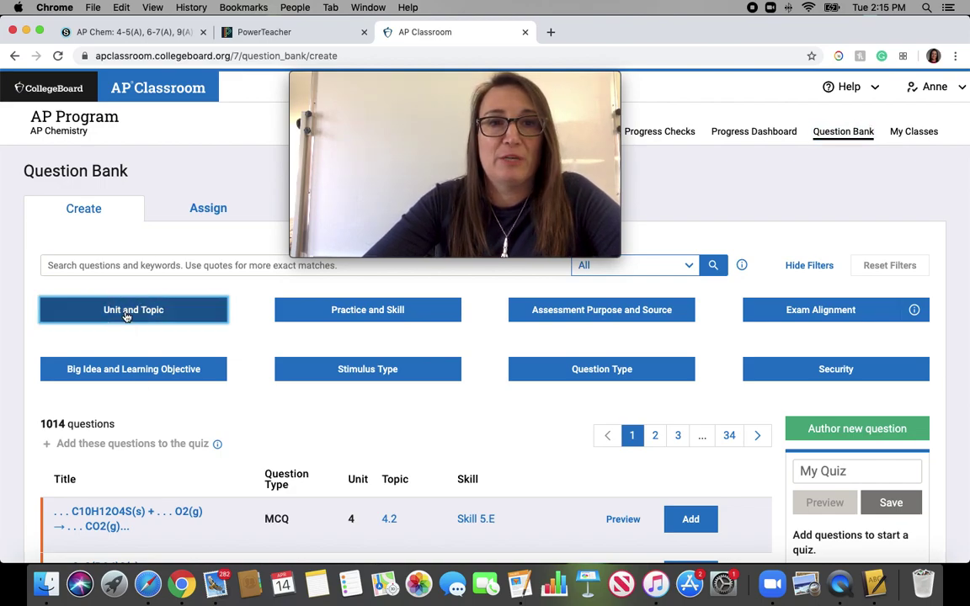
pyautogui.scroll(-5, 135, 424)
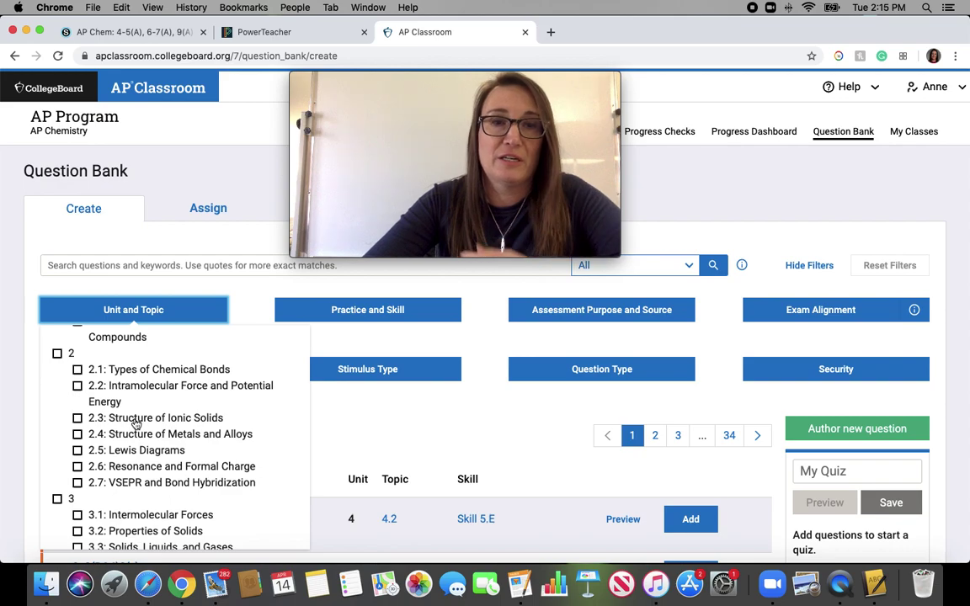
pyautogui.scroll(-5, 136, 424)
pyautogui.scroll(-15, 136, 423)
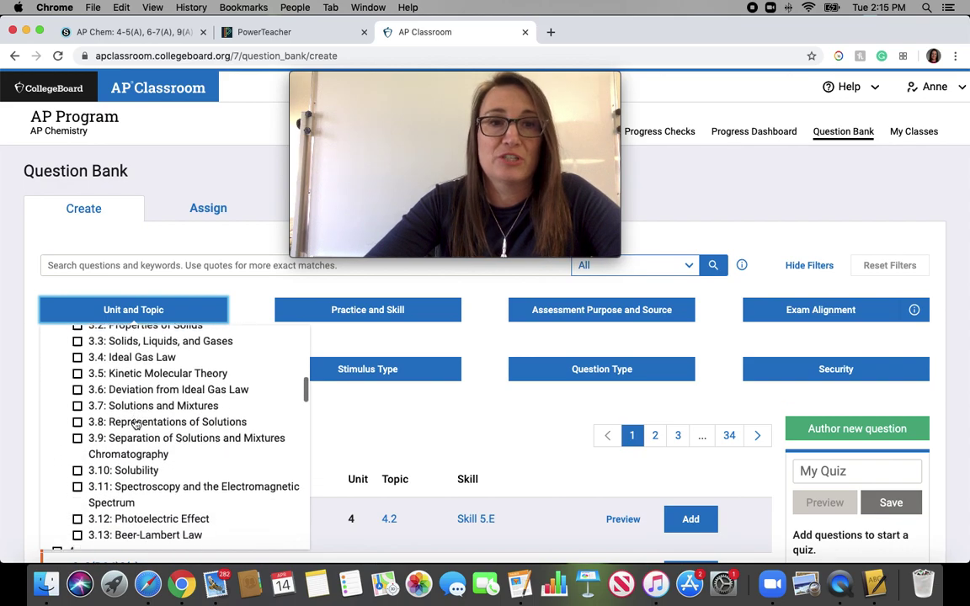
pyautogui.scroll(-10, 135, 424)
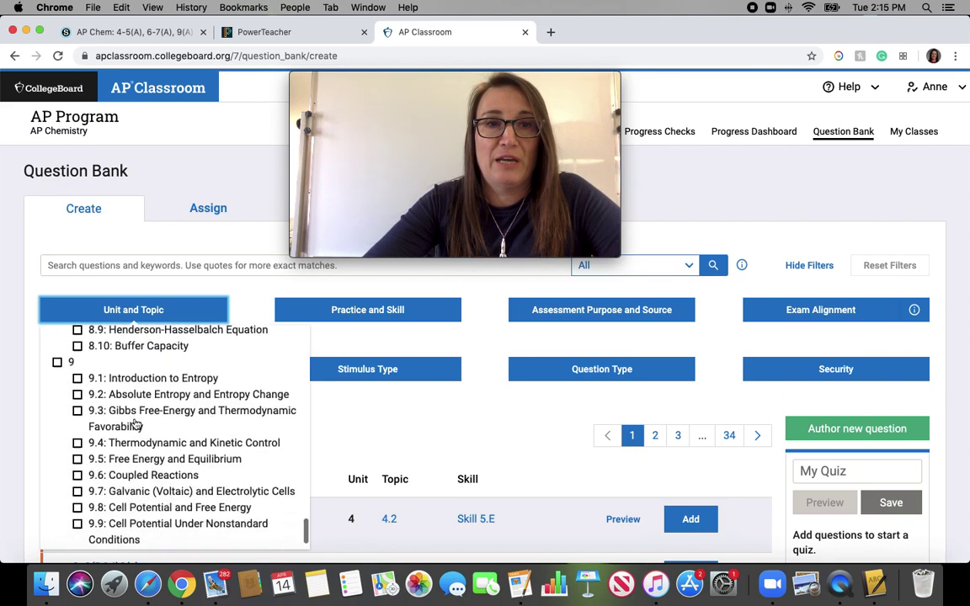
pyautogui.scroll(5, 136, 423)
pyautogui.scroll(8, 135, 423)
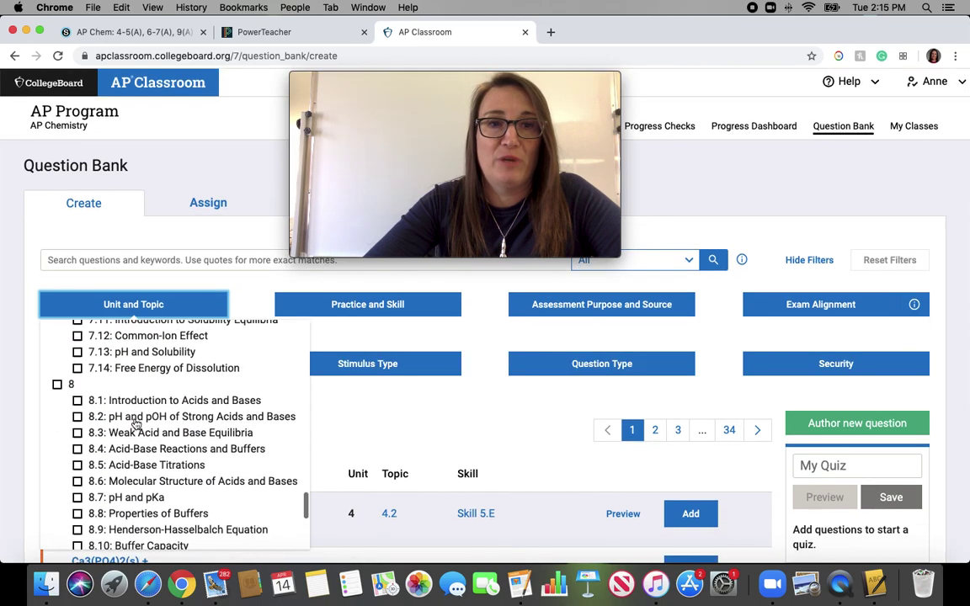
pyautogui.scroll(12, 136, 424)
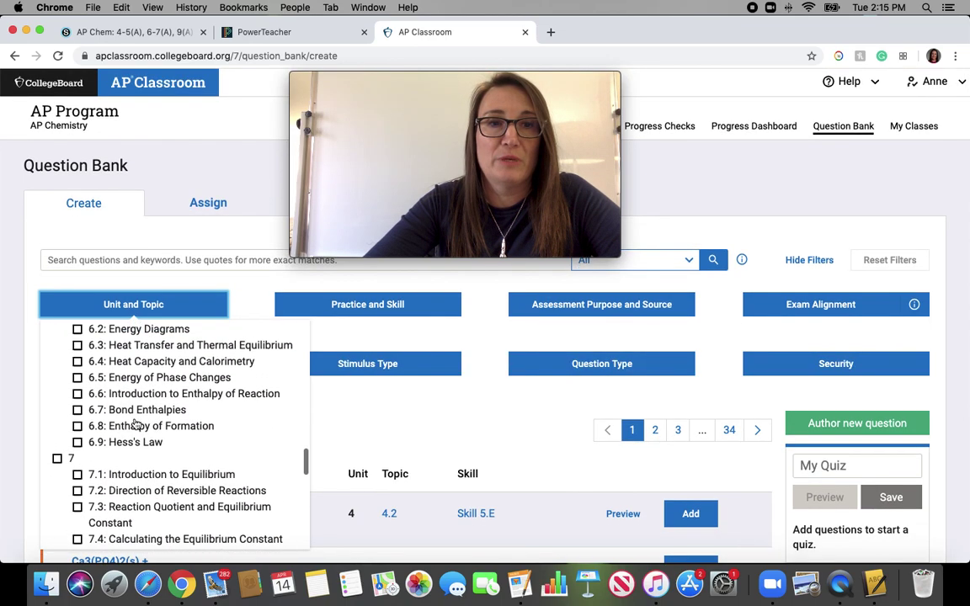
pyautogui.scroll(8, 136, 424)
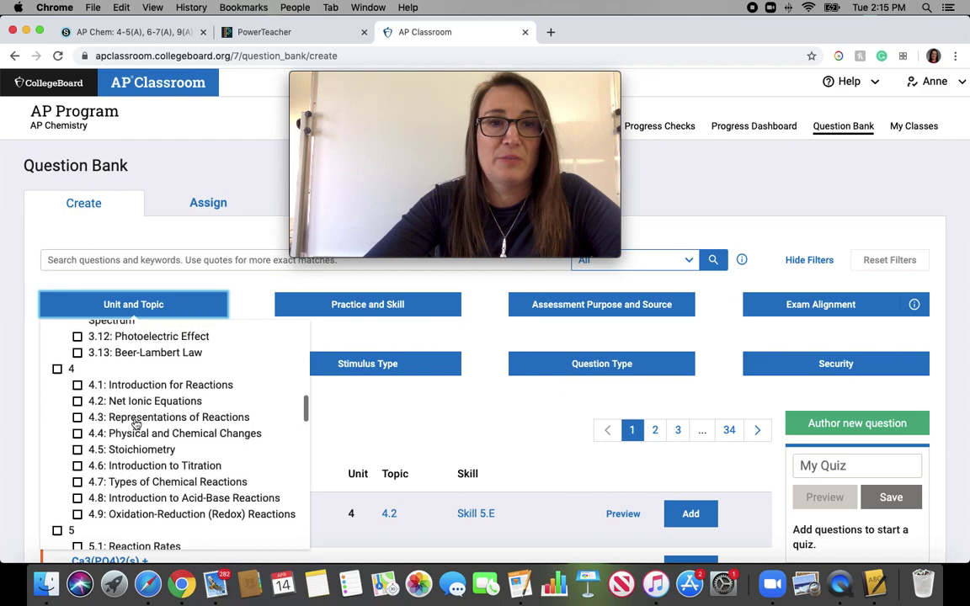
pyautogui.scroll(-5, 136, 424)
pyautogui.scroll(-1, 135, 424)
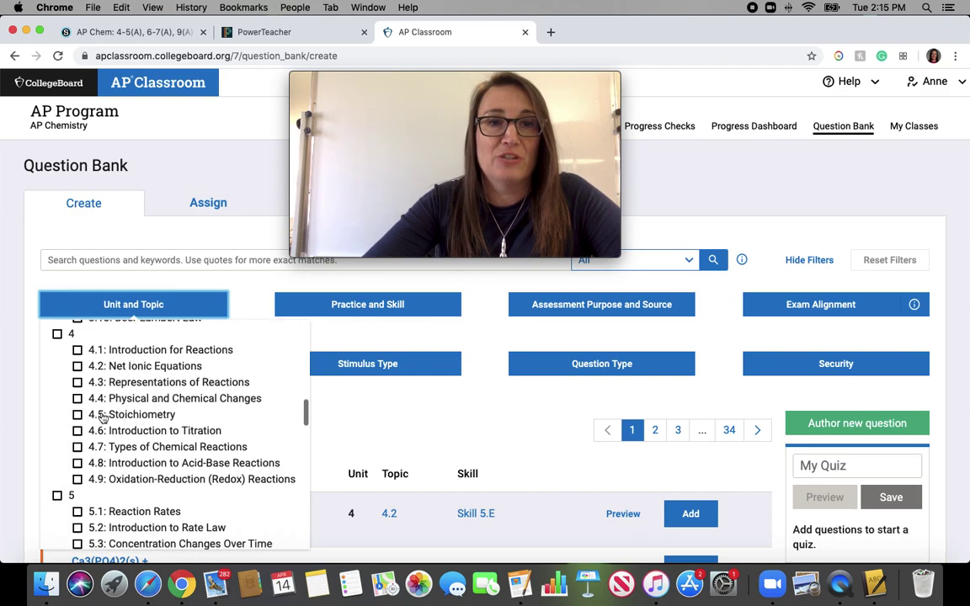
pyautogui.click(77, 414)
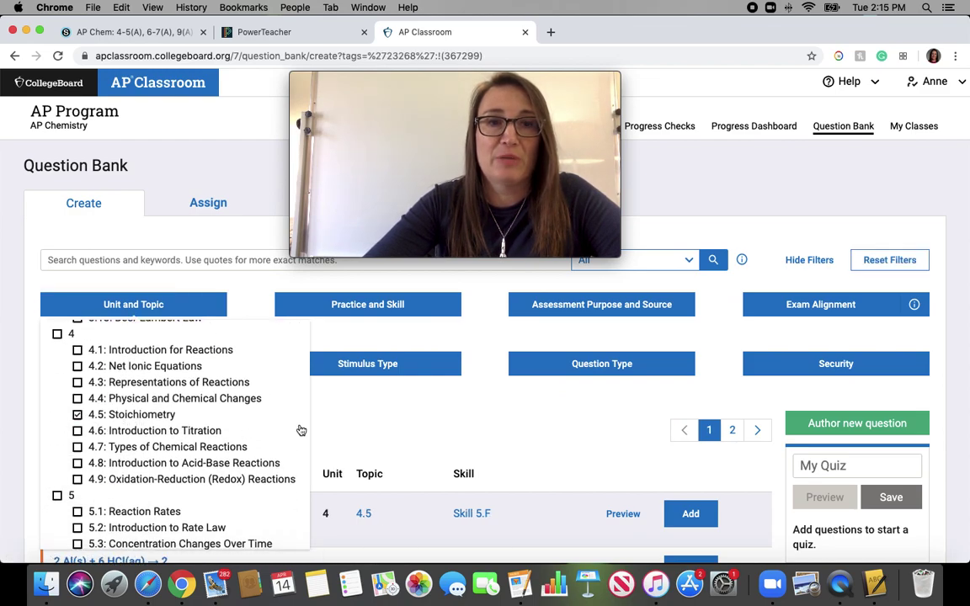
pyautogui.click(77, 415)
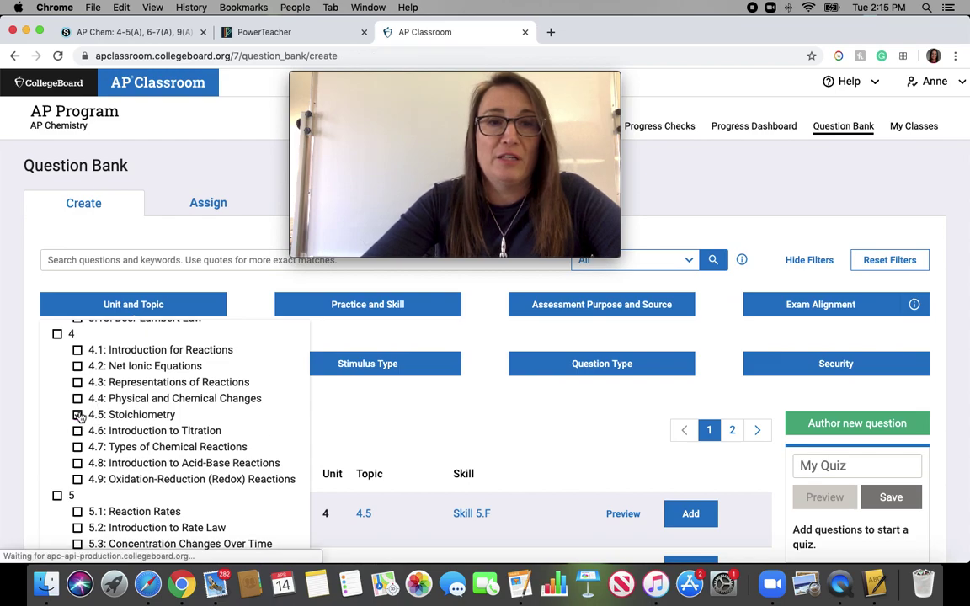
pyautogui.click(407, 428)
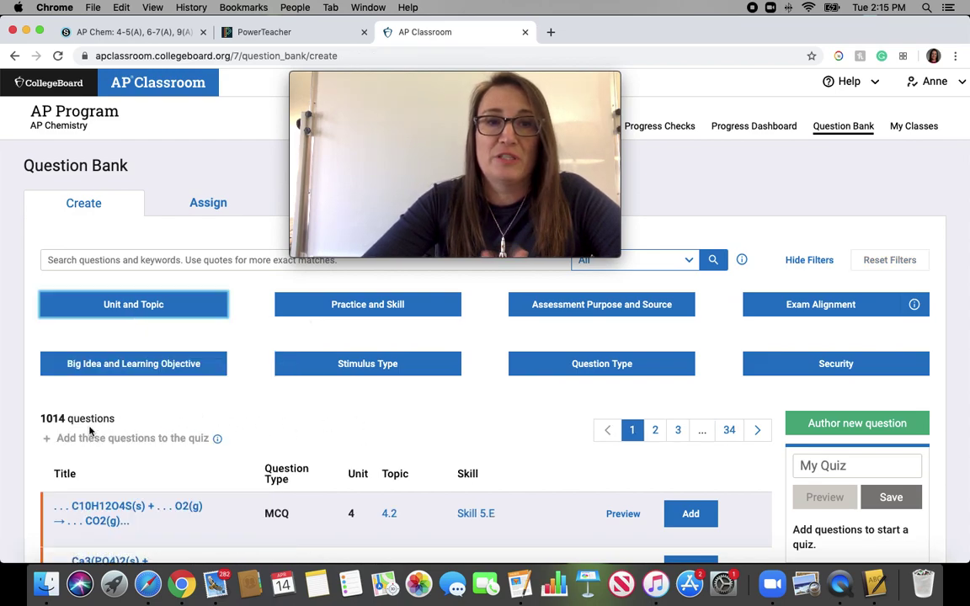
# - Check 4.5: Stoichiometry in the Unit and Topic filter, leaving 52 questions
pyautogui.click(124, 305)
pyautogui.scroll(-5, 128, 429)
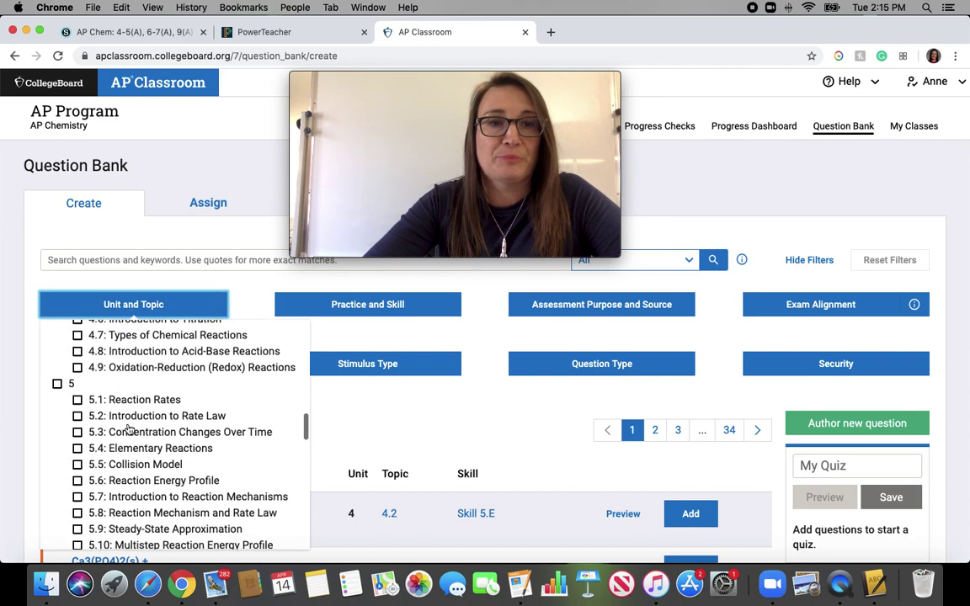
pyautogui.scroll(4, 127, 429)
pyautogui.click(76, 386)
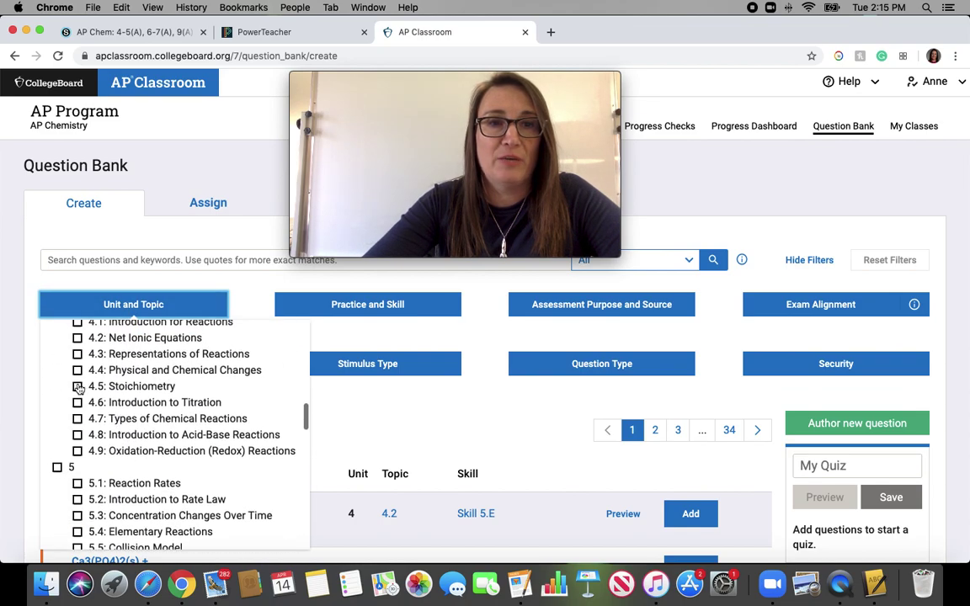
pyautogui.click(366, 413)
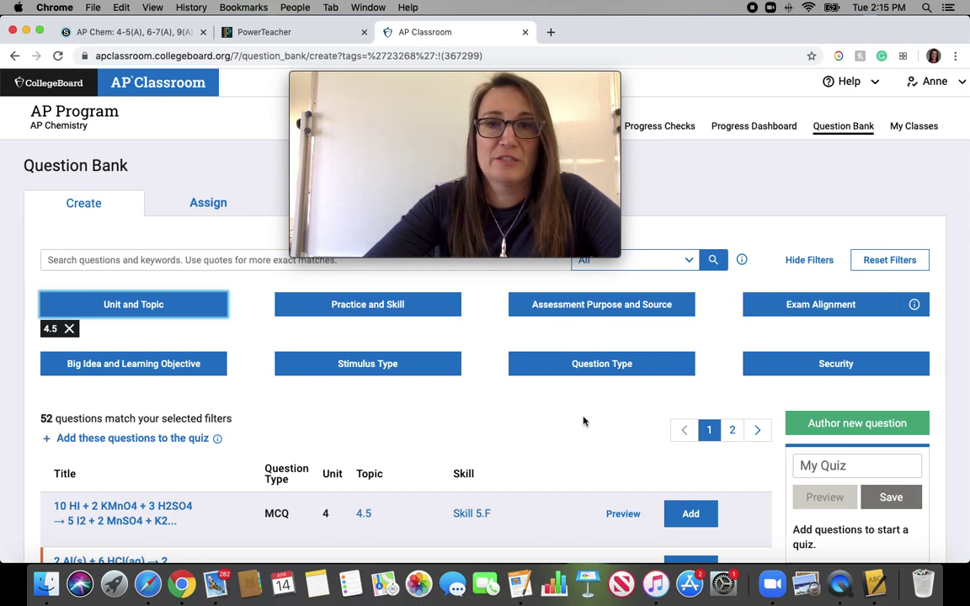
# - Filter the questions to MCQ type and Perfect exam alignment, leaving 37 matches
pyautogui.click(619, 365)
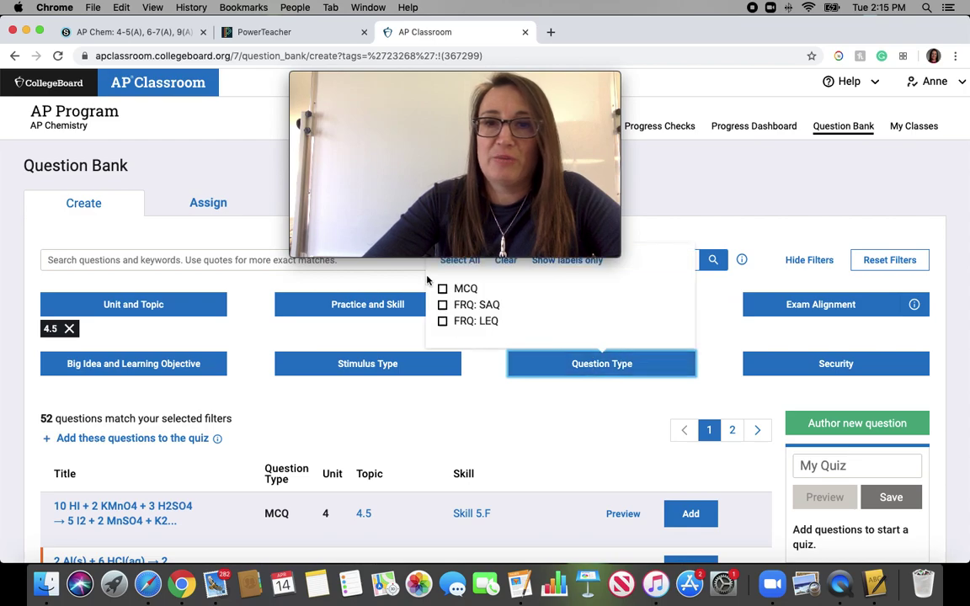
pyautogui.click(443, 289)
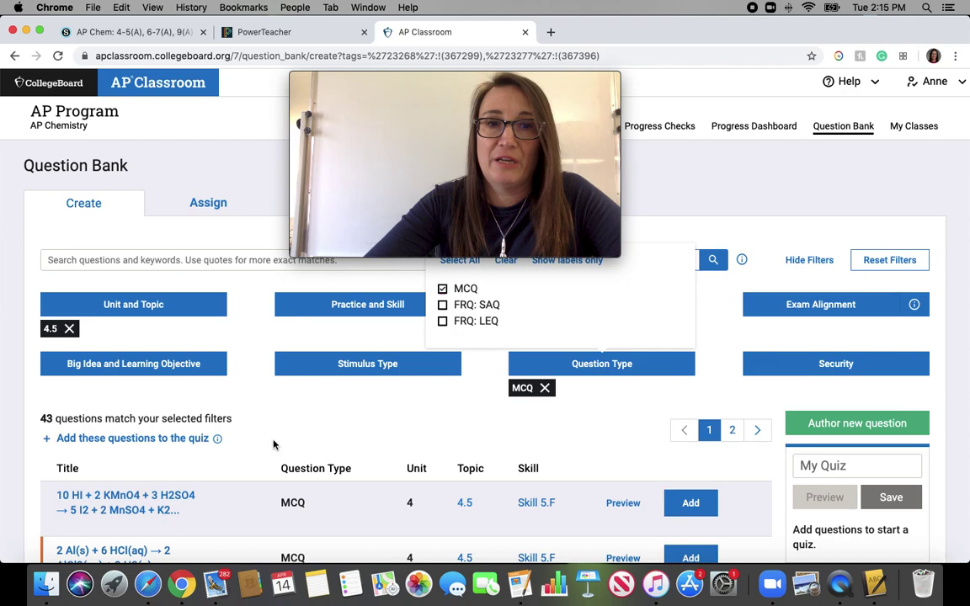
pyautogui.click(383, 419)
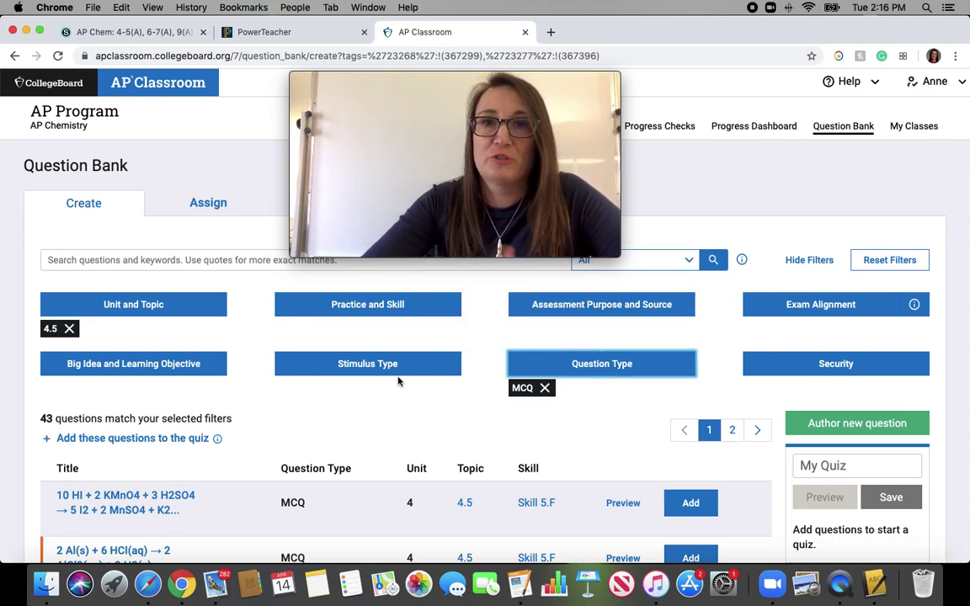
pyautogui.click(820, 311)
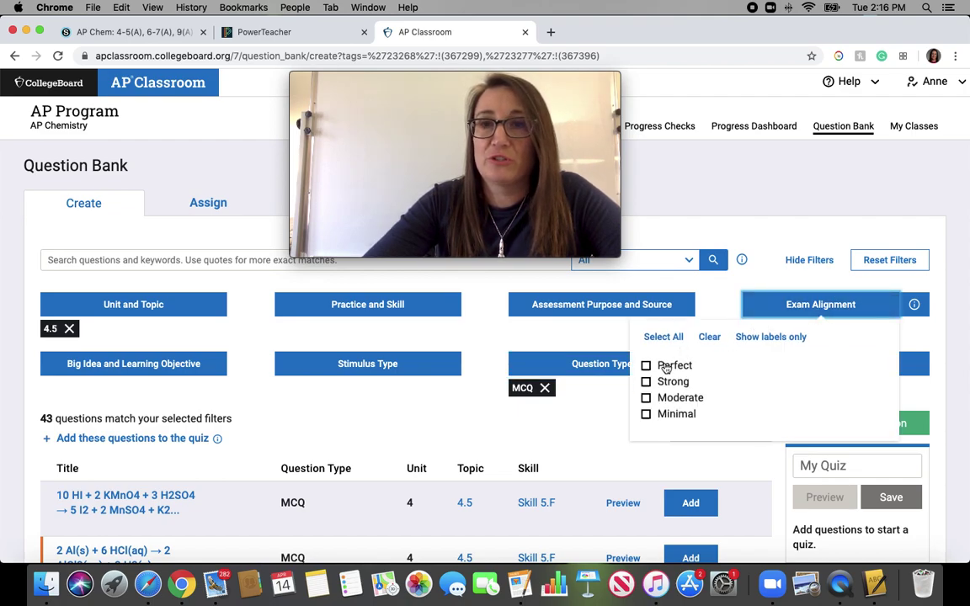
pyautogui.click(665, 366)
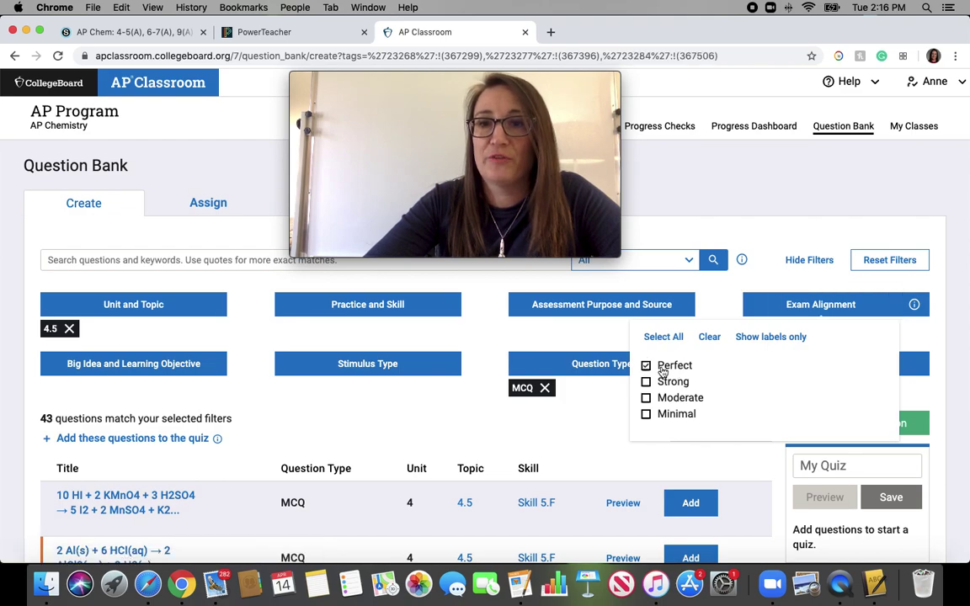
pyautogui.click(506, 432)
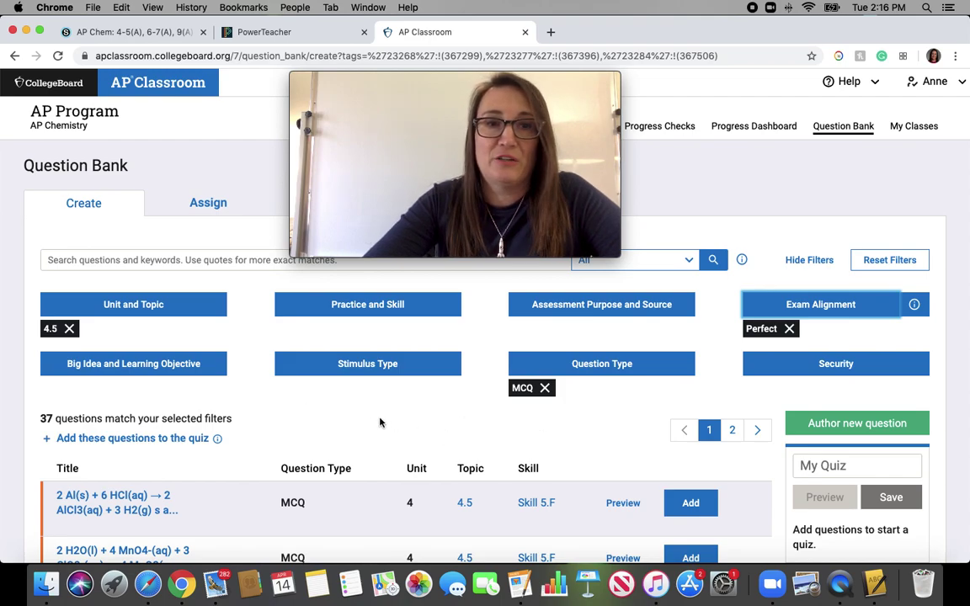
pyautogui.scroll(-2, 385, 422)
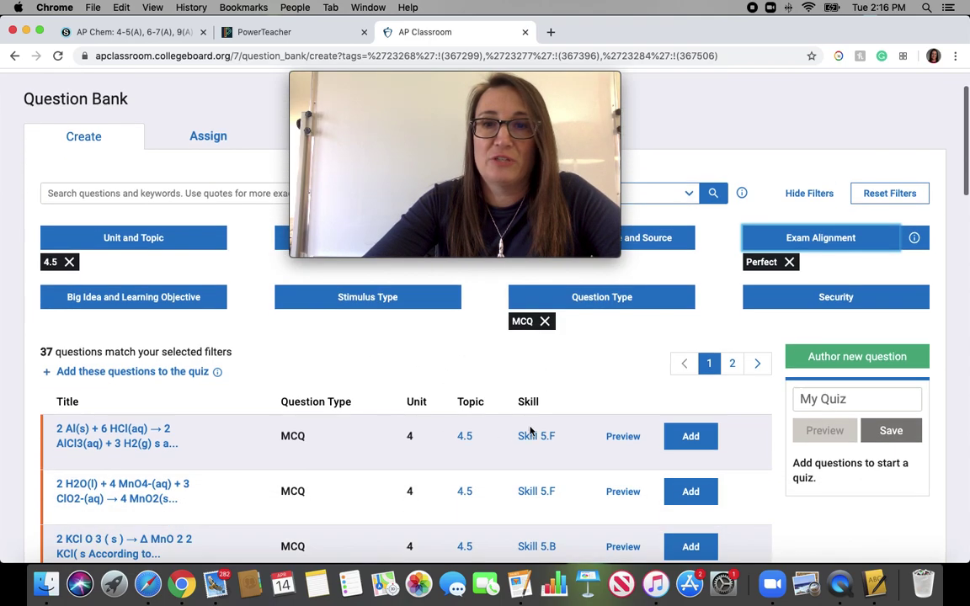
pyautogui.click(625, 437)
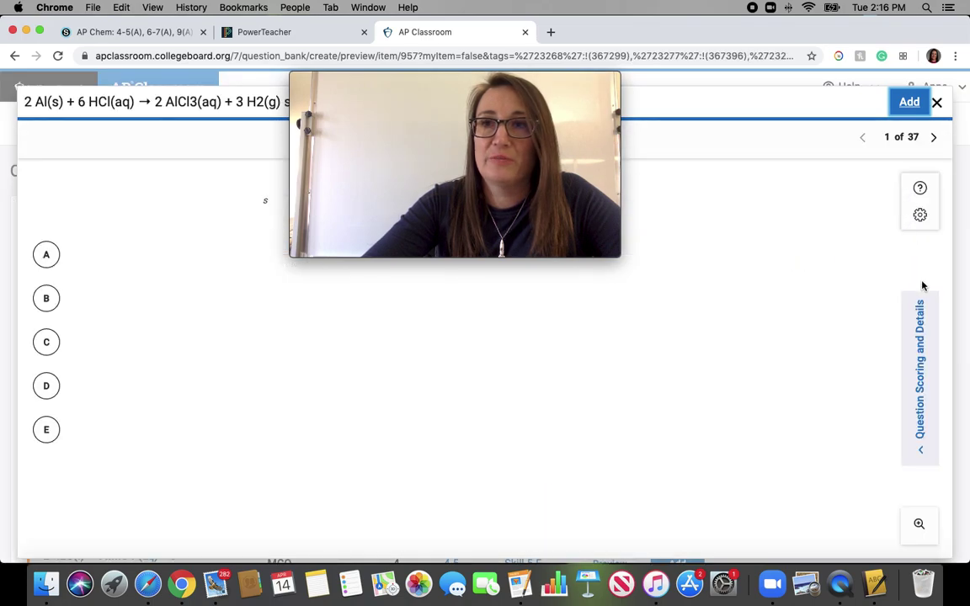
pyautogui.click(937, 102)
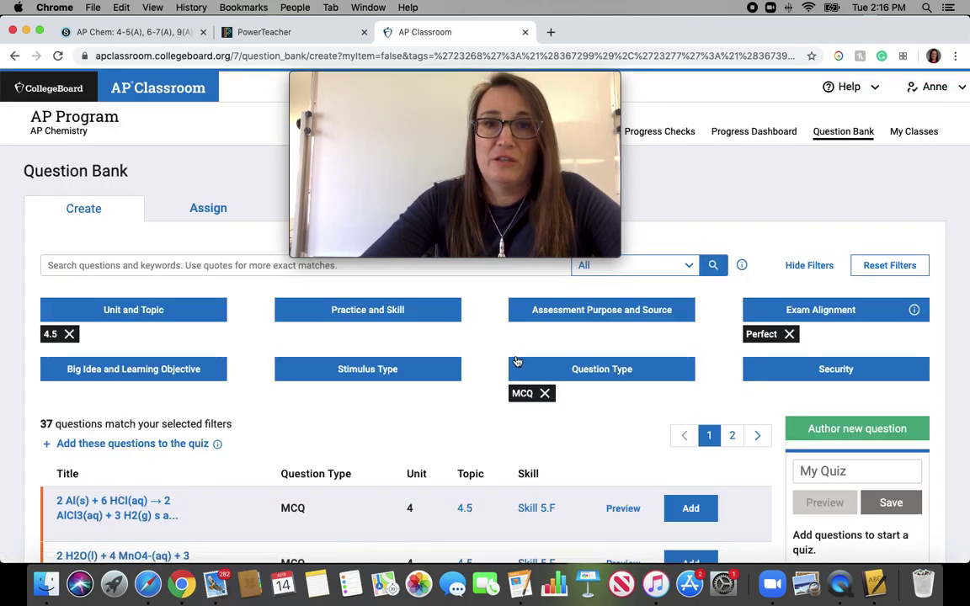
pyautogui.scroll(-3, 531, 434)
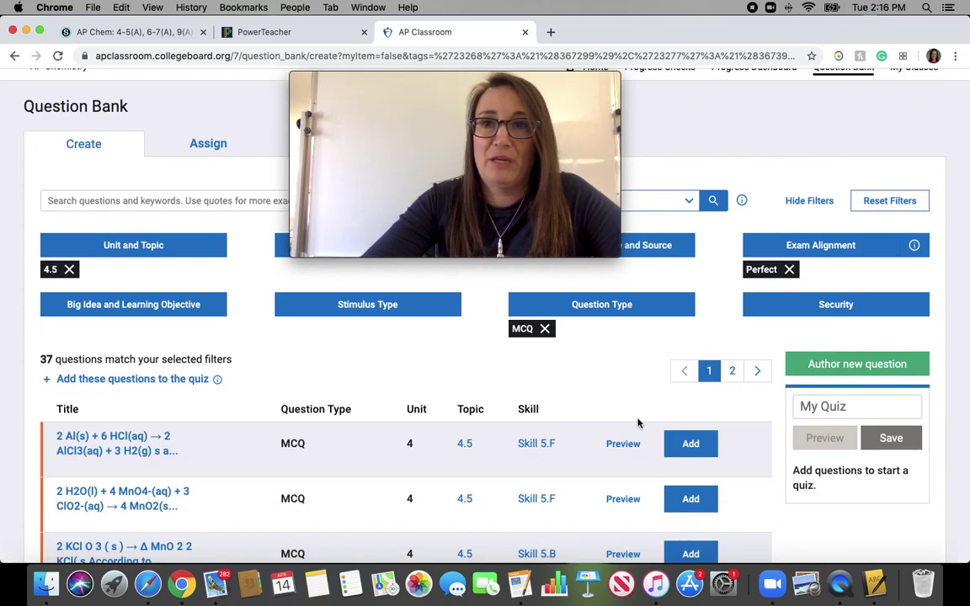
pyautogui.click(817, 407)
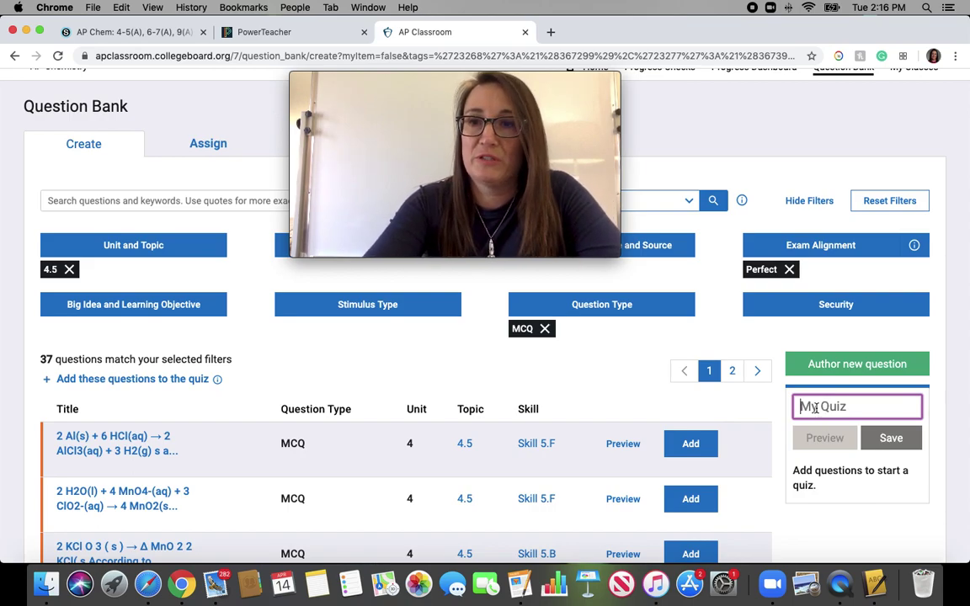
# - Name the quiz '4.5 Stoichiometry' and add the aluminium/HCl, H2O/MnO4-, KClO3 and MnO4-/C2O4 questions
pyautogui.write('4.5 S')
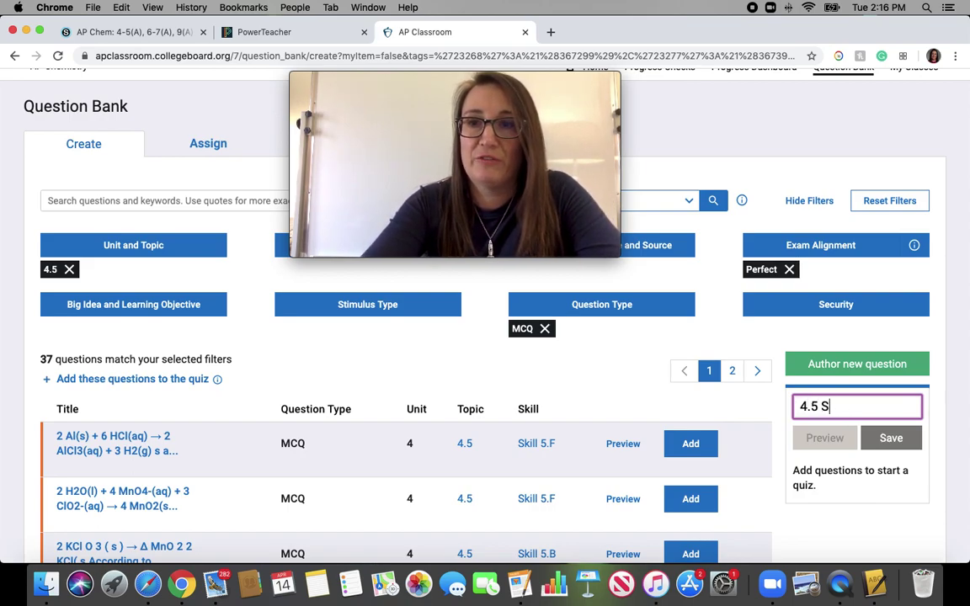
pyautogui.write('toichiomet')
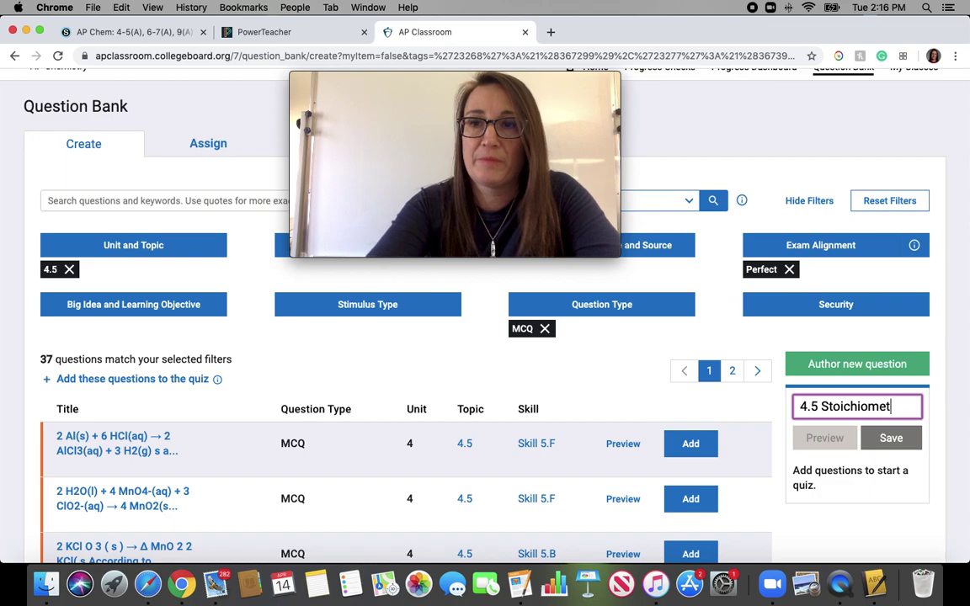
pyautogui.write('ry')
pyautogui.click(692, 444)
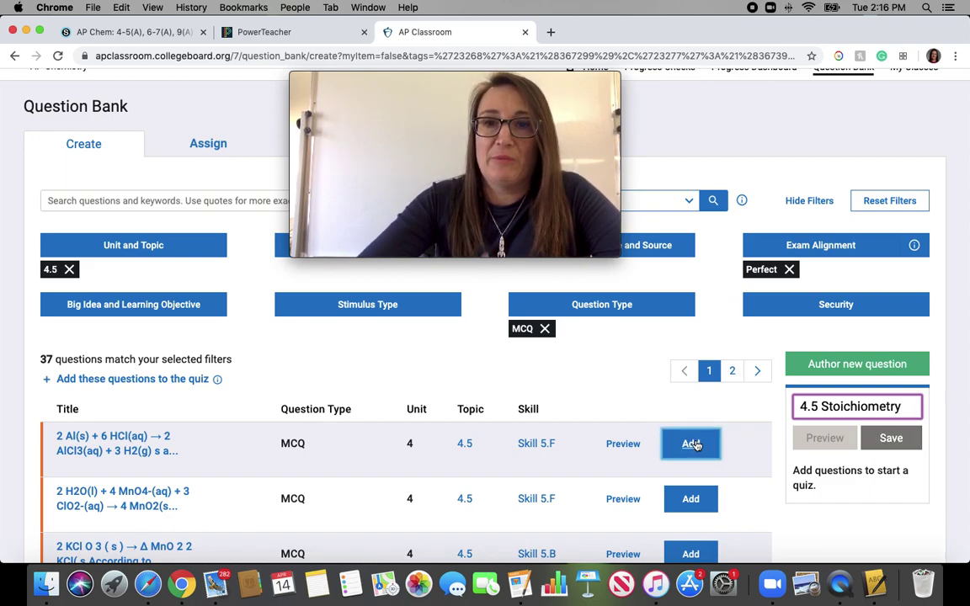
pyautogui.click(692, 445)
pyautogui.scroll(-4, 693, 421)
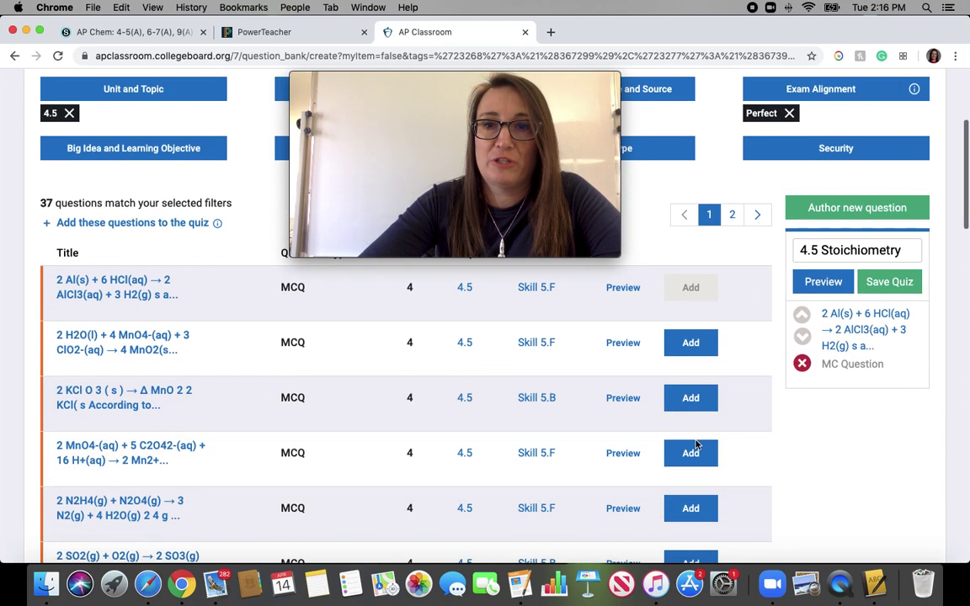
pyautogui.click(689, 342)
pyautogui.click(693, 400)
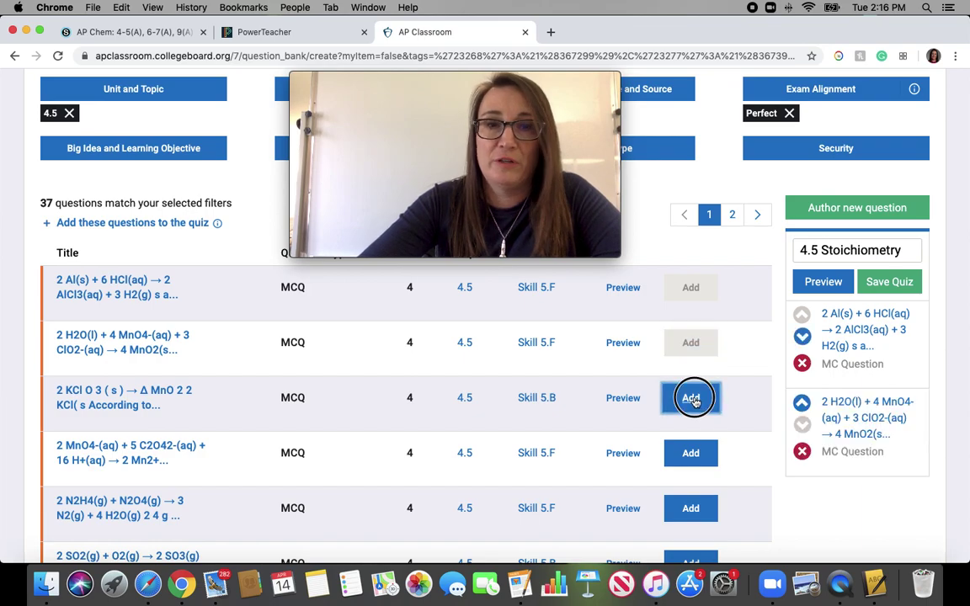
pyautogui.click(691, 453)
# - Add the N2H4/N2O4, SO2/O2, Fe2+/MnO4- and 1.0 L aqueous sample questions
pyautogui.scroll(-2, 691, 459)
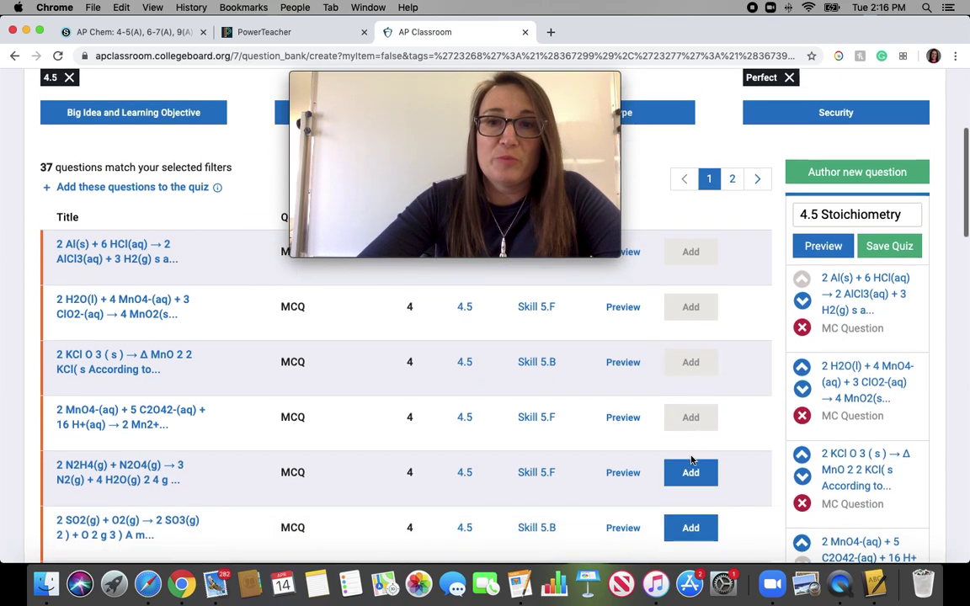
pyautogui.click(690, 441)
pyautogui.scroll(-4, 527, 442)
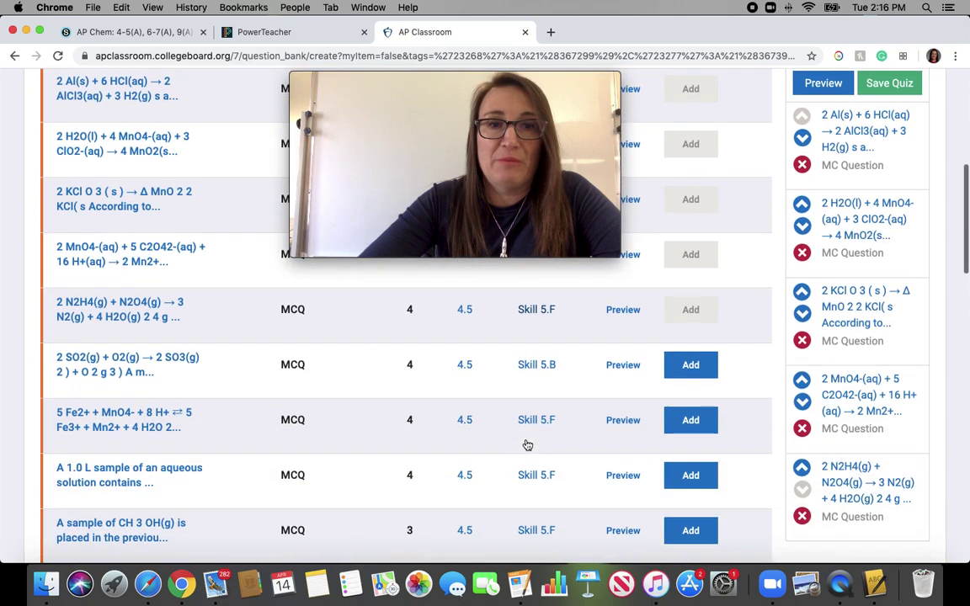
pyautogui.click(691, 366)
pyautogui.click(691, 421)
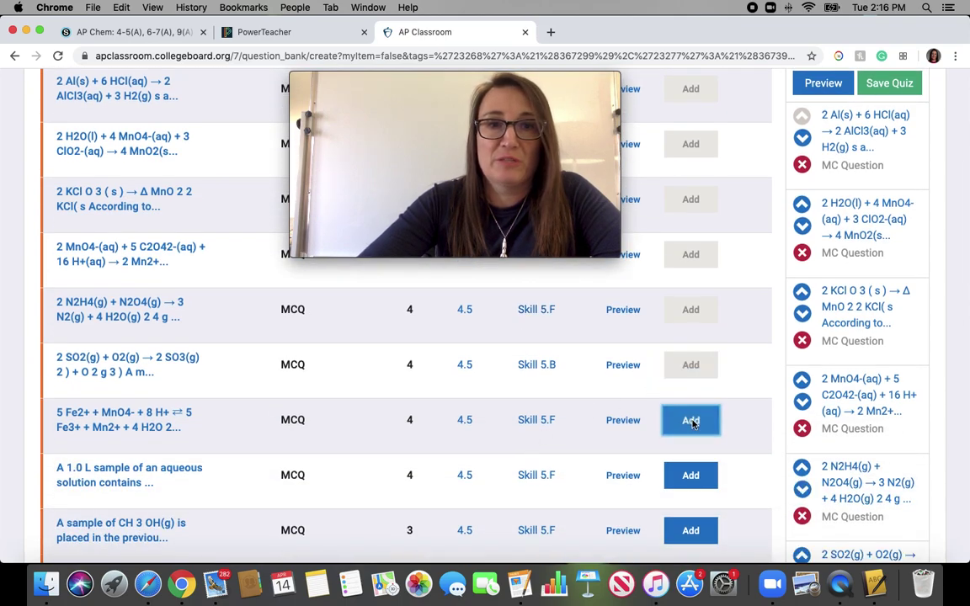
pyautogui.click(684, 477)
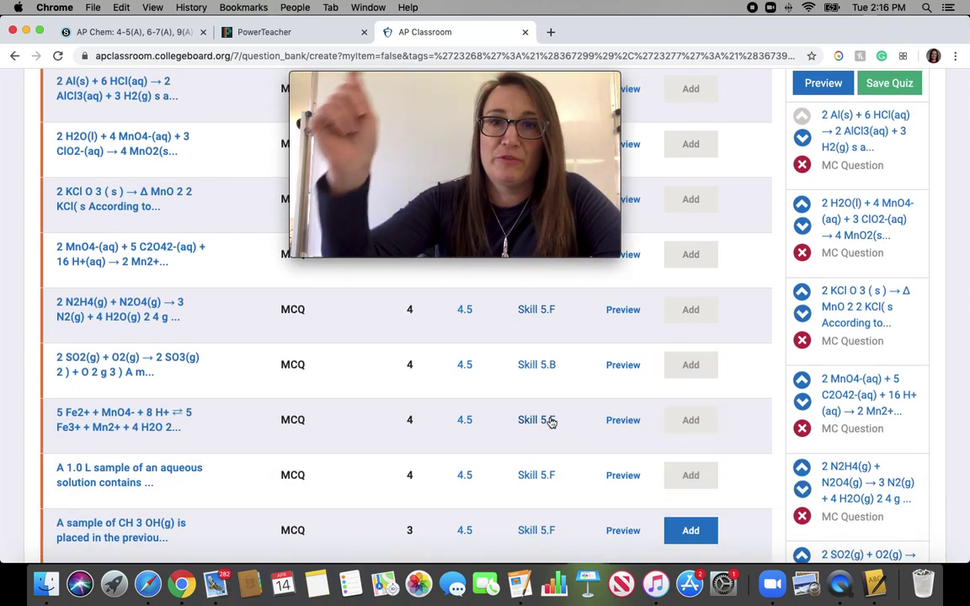
pyautogui.scroll(-2, 552, 422)
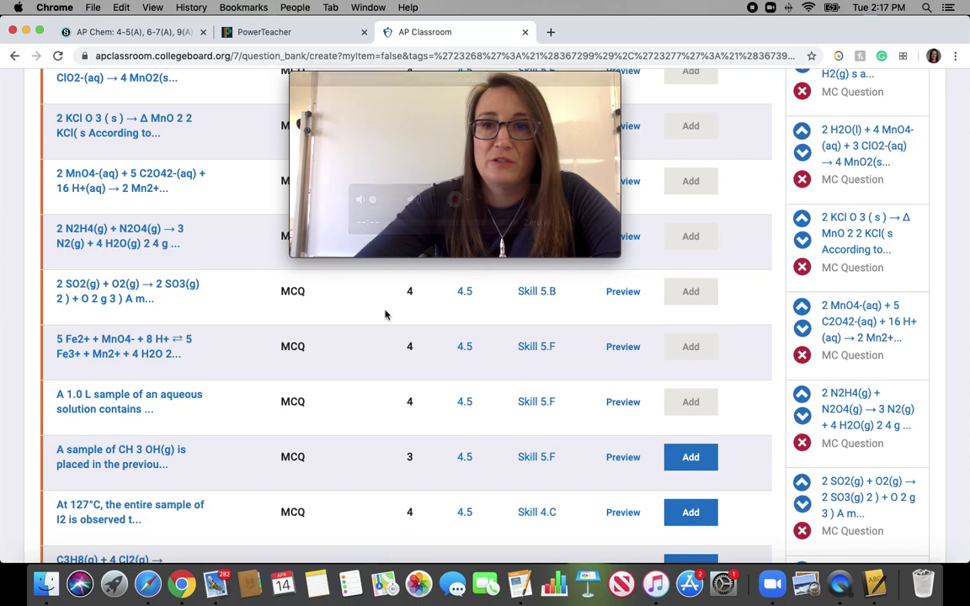
pyautogui.click(623, 457)
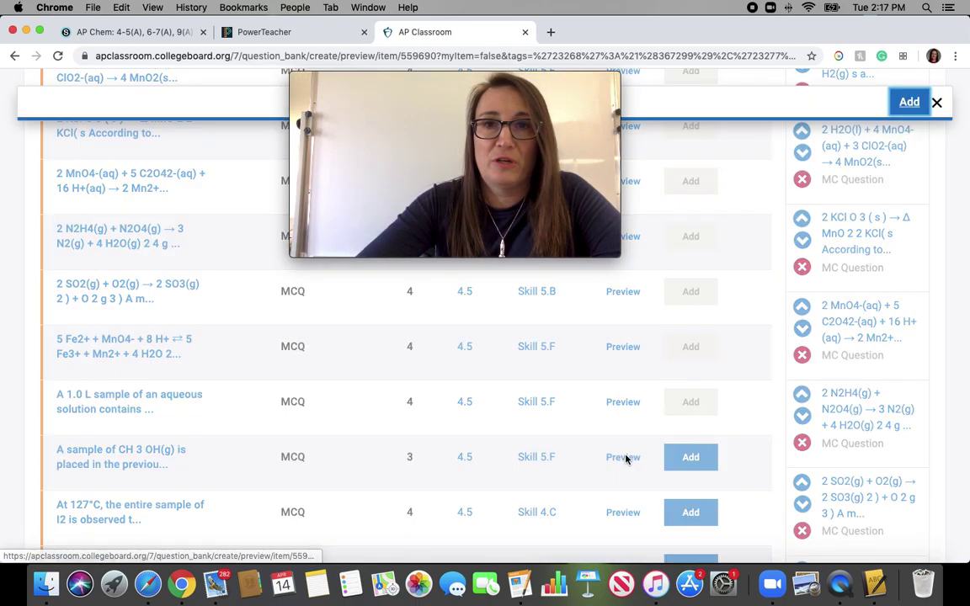
pyautogui.click(556, 76)
pyautogui.moveTo(556, 76); pyautogui.dragTo(523, 163)
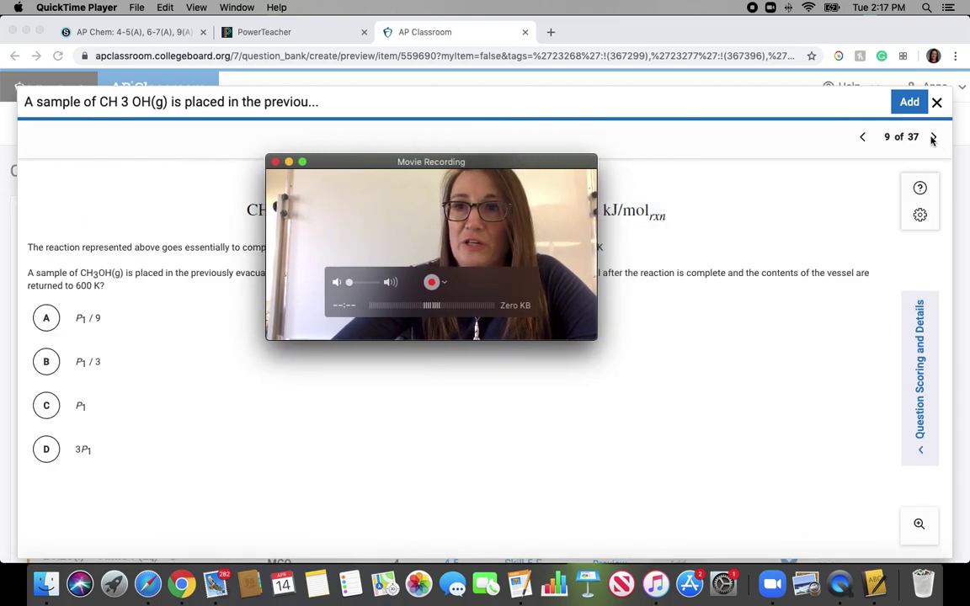
pyautogui.click(916, 108)
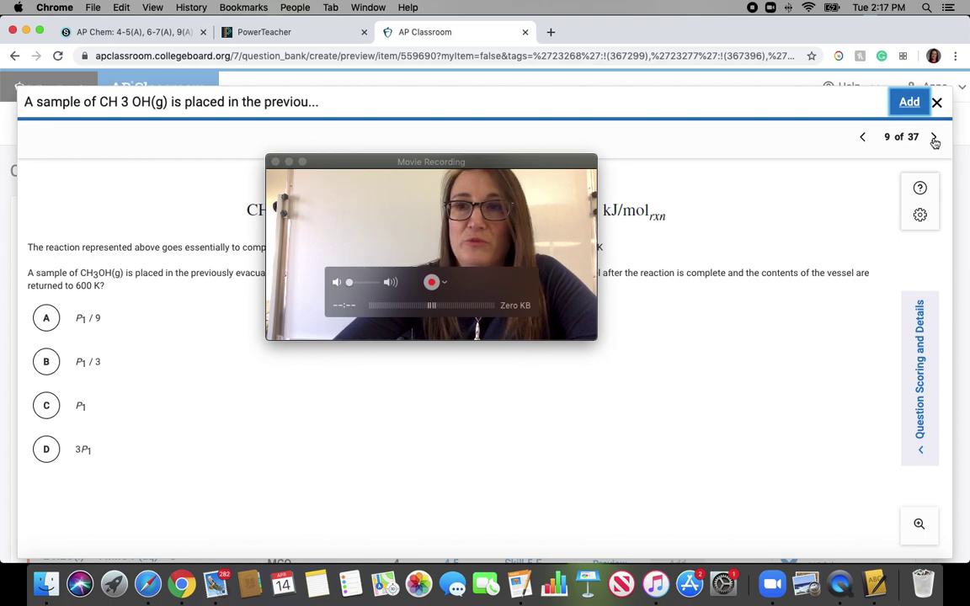
pyautogui.click(935, 138)
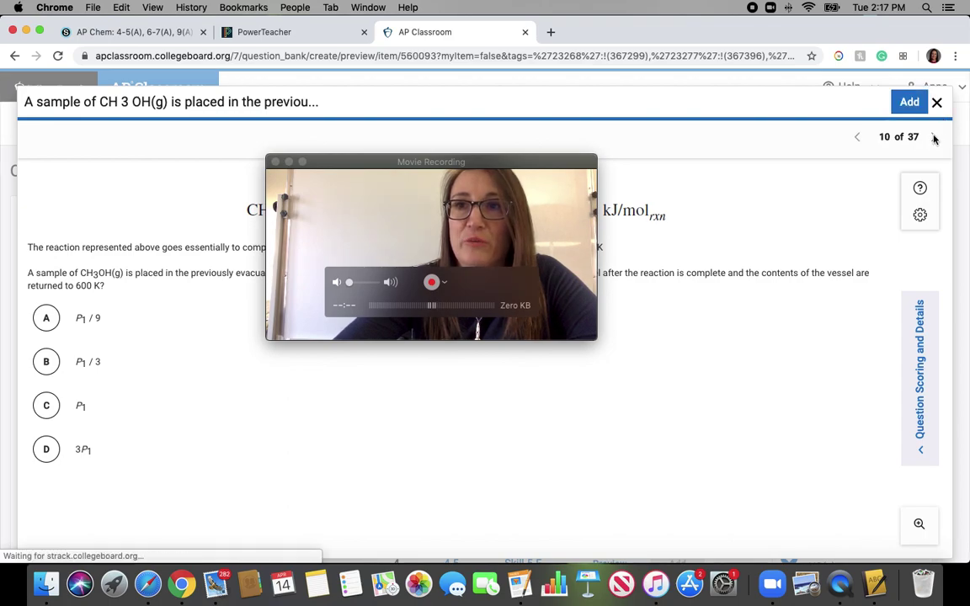
pyautogui.click(936, 102)
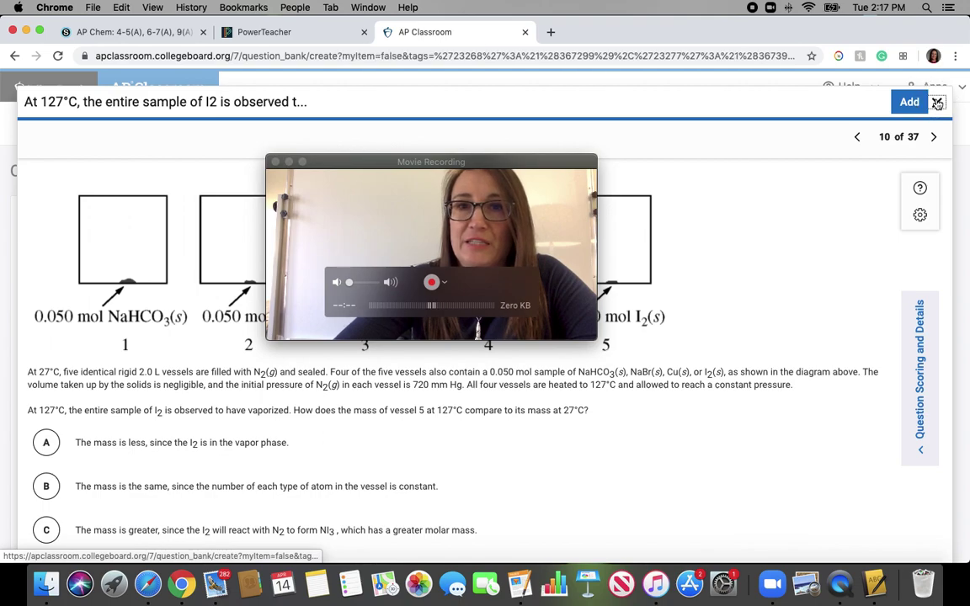
pyautogui.moveTo(537, 164); pyautogui.dragTo(578, 83)
# - Add the CH3OH, 127°C iodine, C3H8/Cl2, C3H8 combustion, oxygen difluoride, CS2/O2 and magnesium hydroxide questions
pyautogui.scroll(-10, 661, 380)
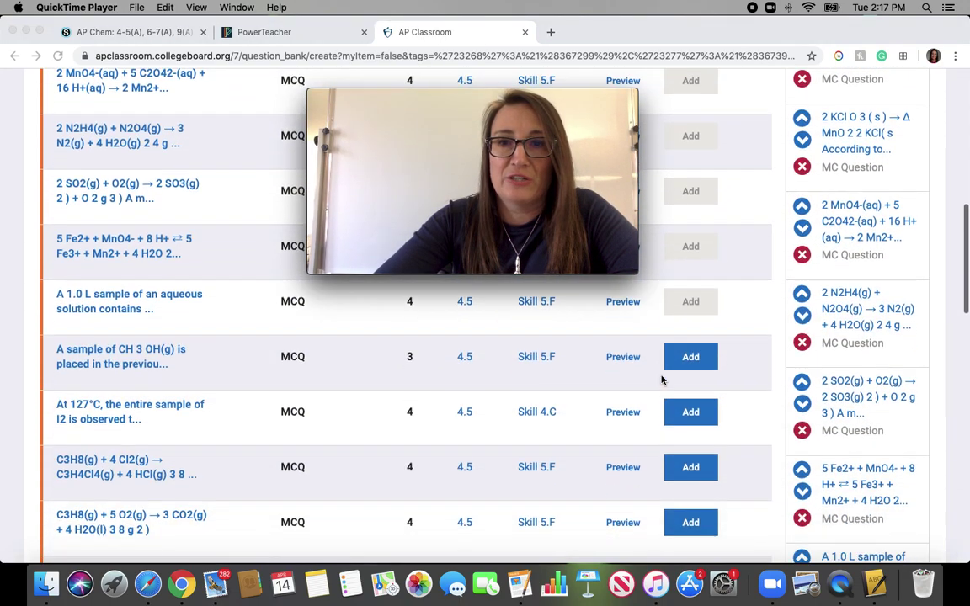
pyautogui.click(690, 340)
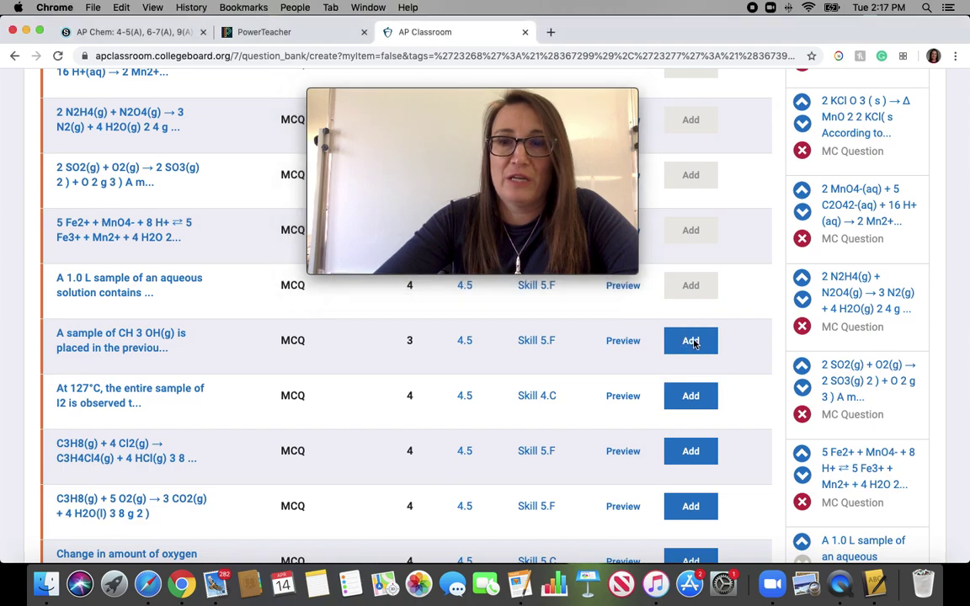
pyautogui.click(691, 396)
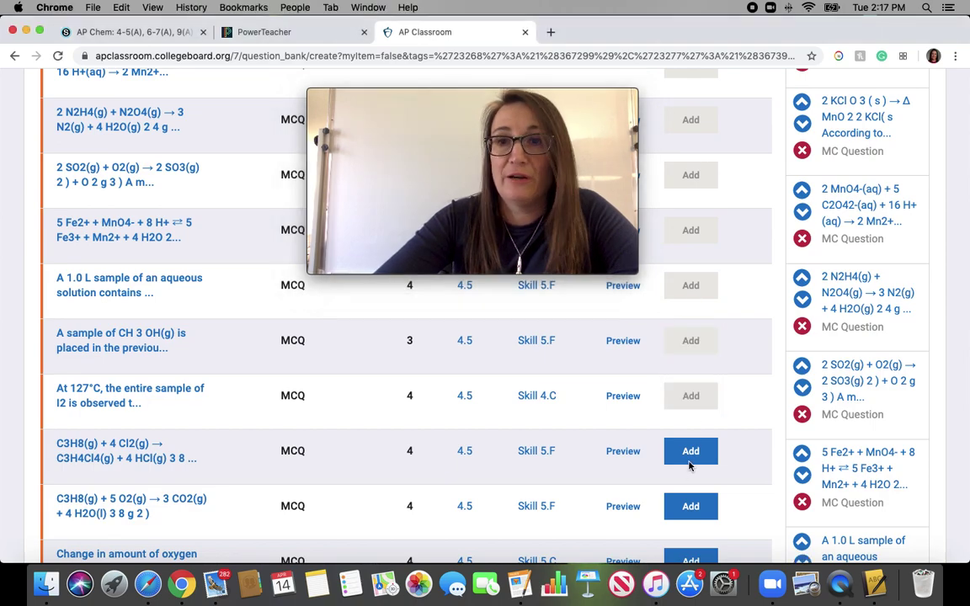
pyautogui.click(691, 452)
pyautogui.scroll(-2, 689, 454)
pyautogui.click(689, 436)
pyautogui.click(690, 492)
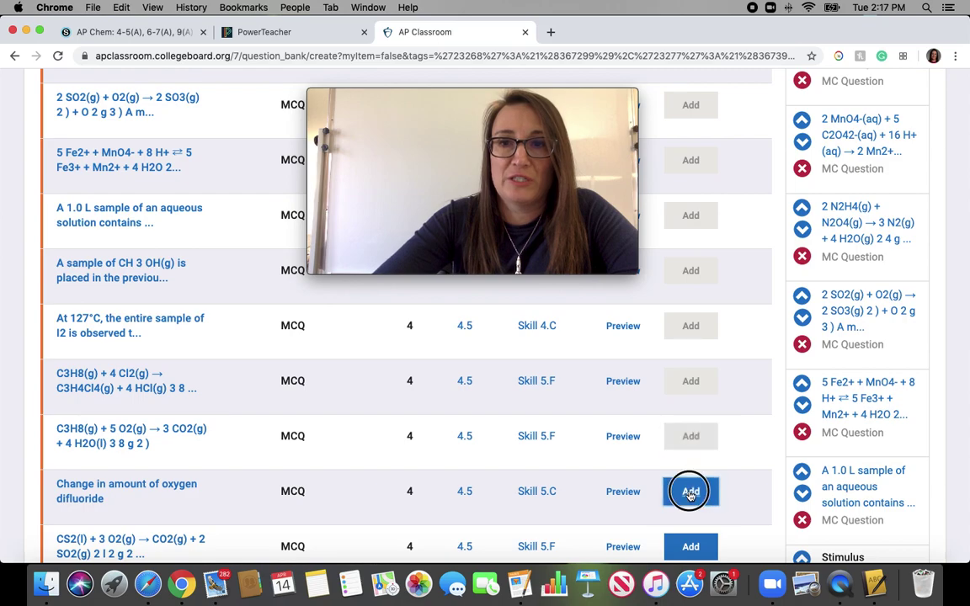
pyautogui.scroll(-3, 688, 495)
pyautogui.click(692, 420)
pyautogui.click(689, 471)
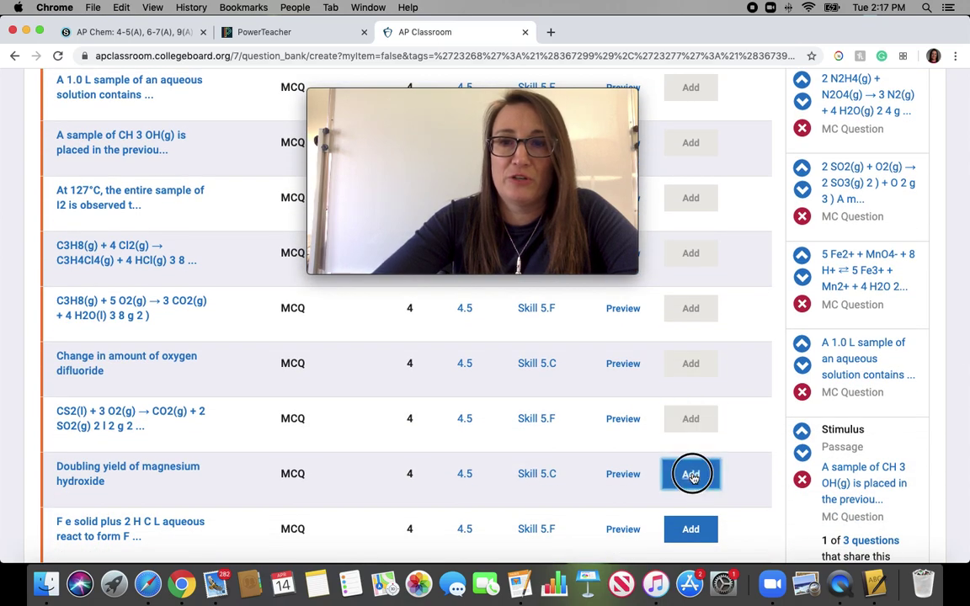
# - Add the iron/HCl, H2 + F2, NH4NO3, Reaction 2 and O2(g) decomposition questions
pyautogui.scroll(-3, 691, 477)
pyautogui.click(688, 422)
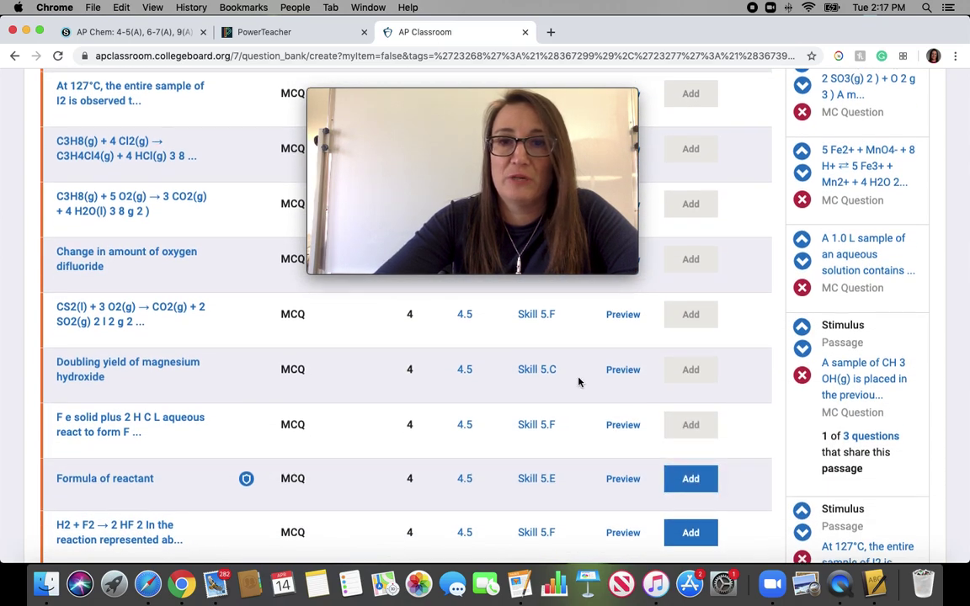
pyautogui.scroll(-3, 580, 381)
pyautogui.click(699, 392)
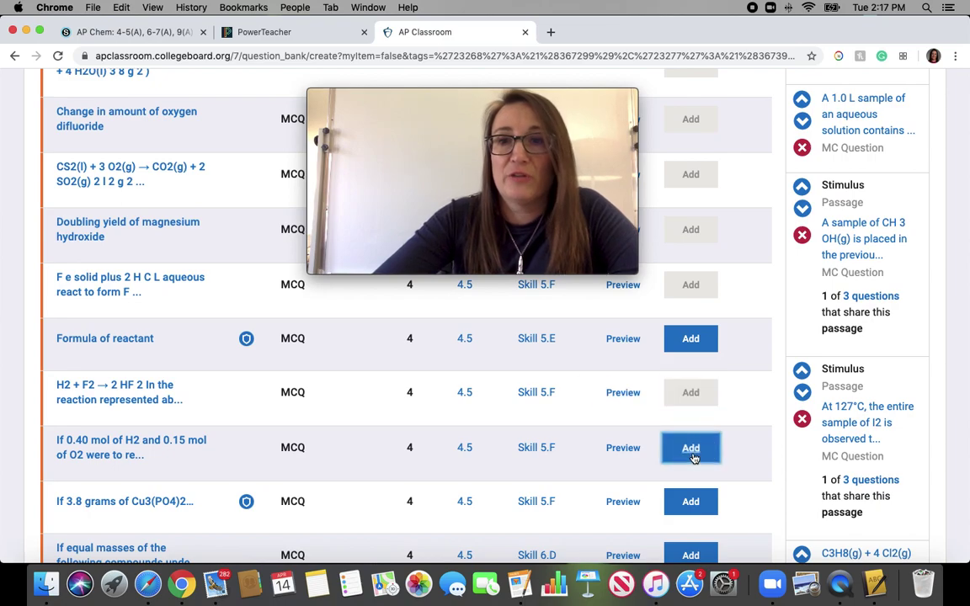
pyautogui.scroll(-3, 579, 416)
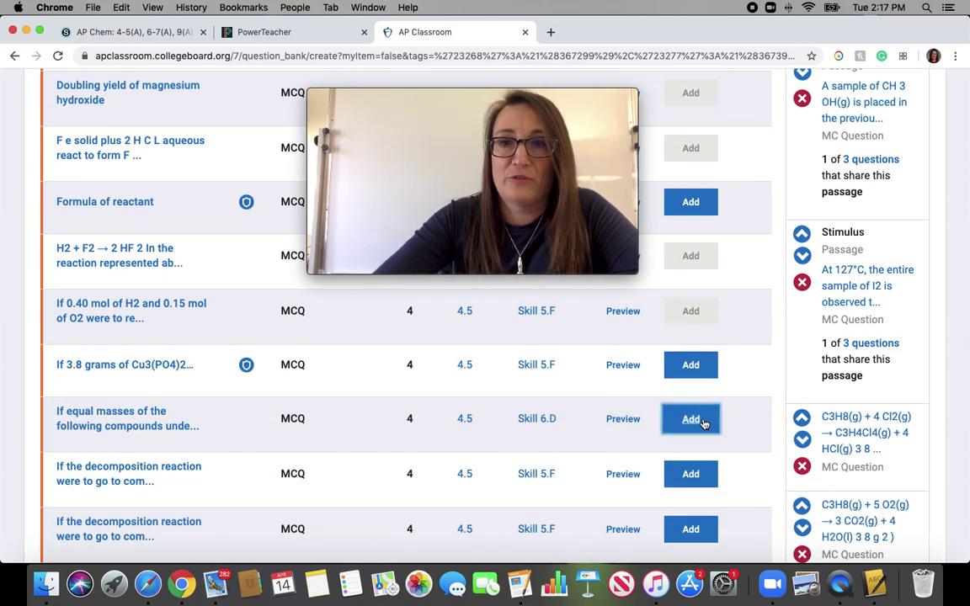
pyautogui.scroll(-1, 694, 472)
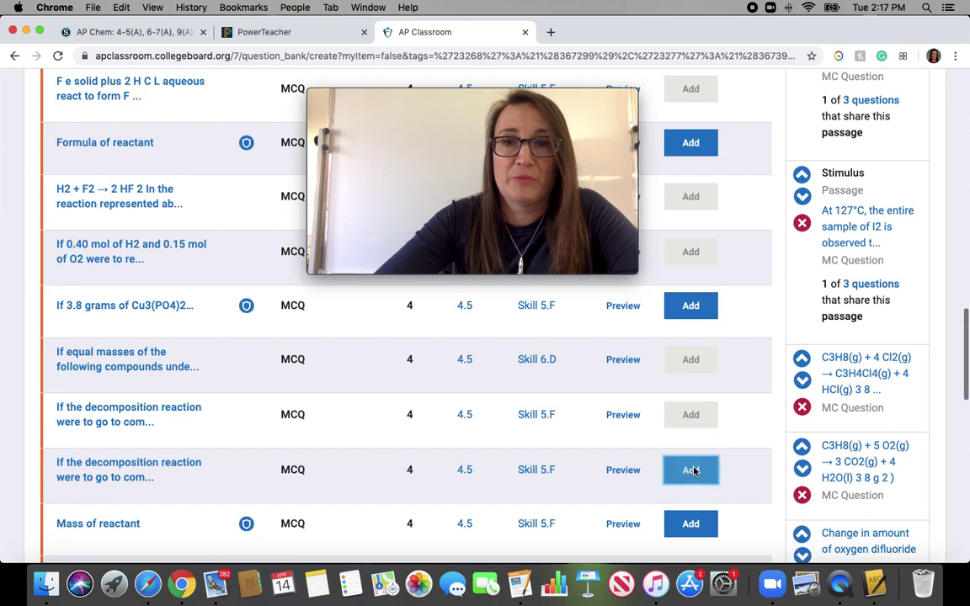
pyautogui.scroll(-3, 409, 373)
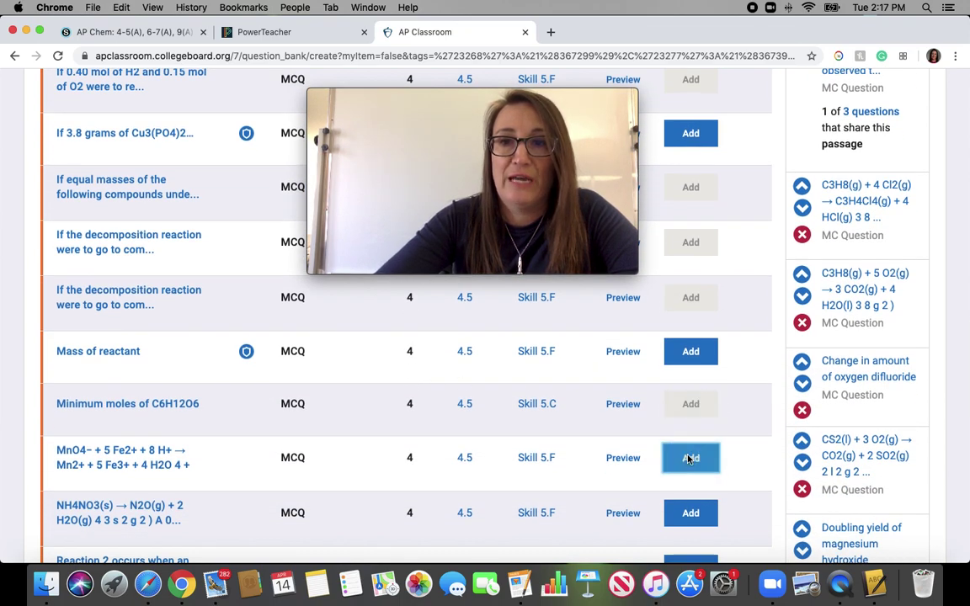
pyautogui.click(690, 515)
pyautogui.scroll(-2, 566, 433)
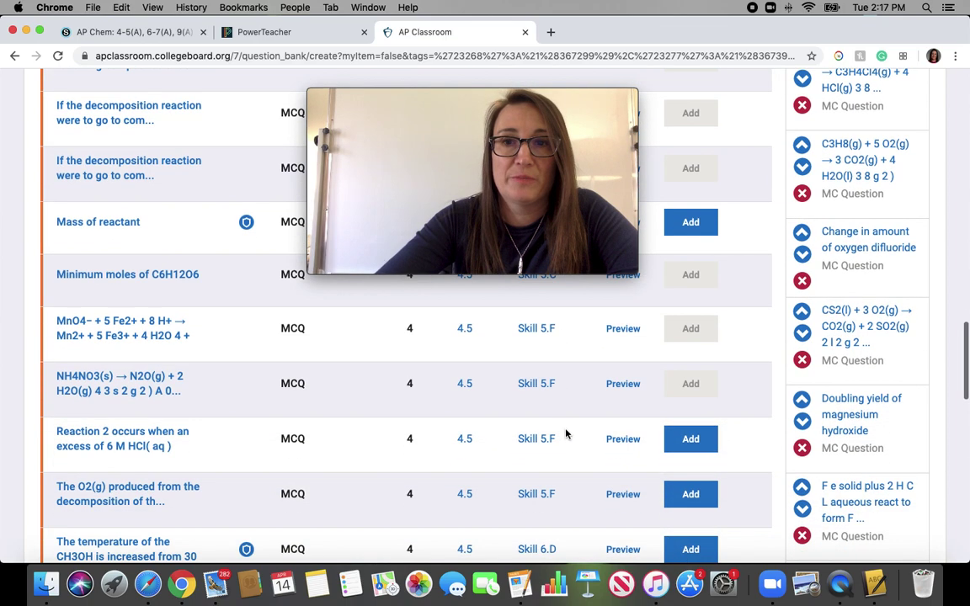
pyautogui.click(691, 439)
pyautogui.click(691, 494)
pyautogui.scroll(-3, 494, 421)
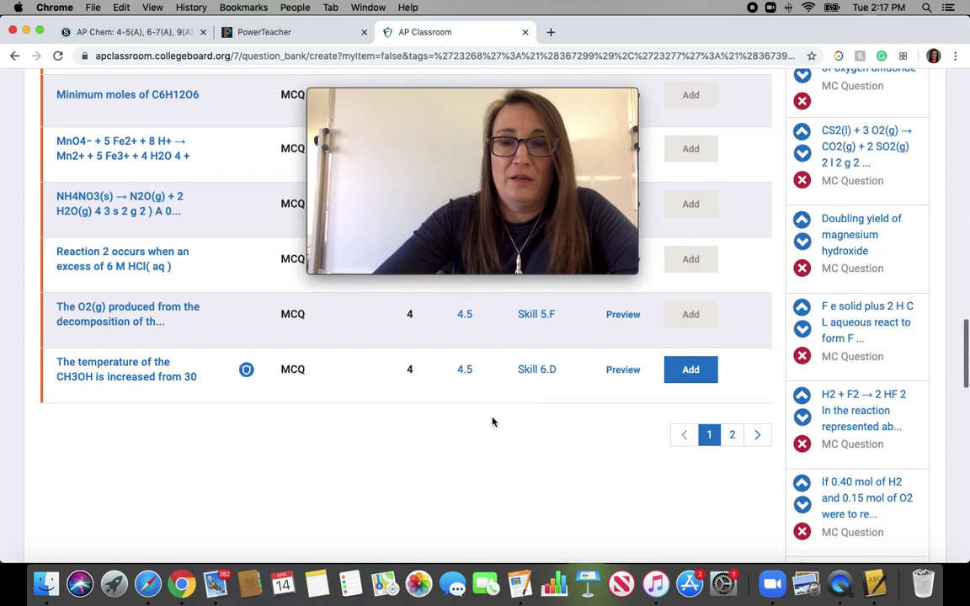
pyautogui.scroll(13, 494, 422)
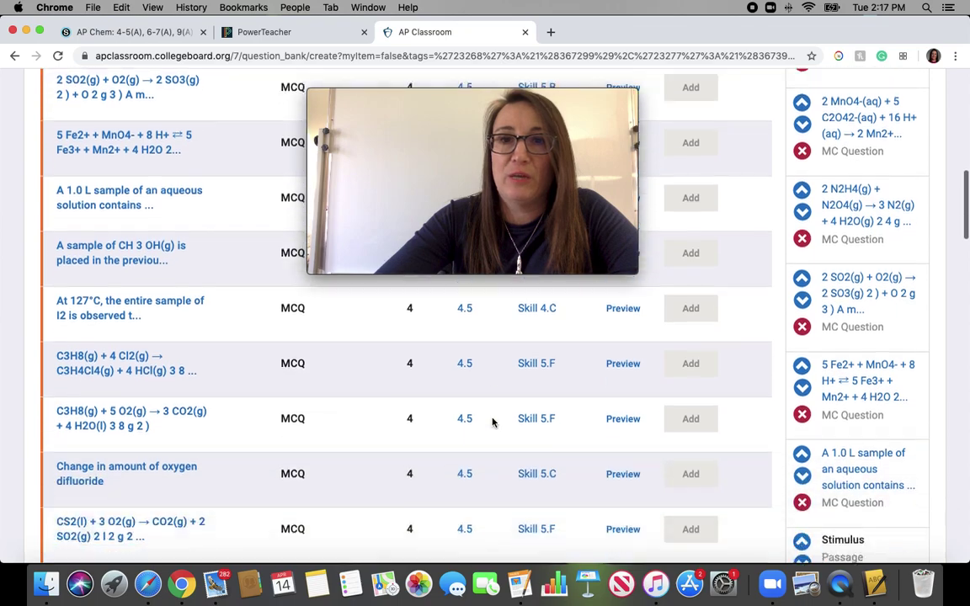
# - Delete the duplicate decomposition reaction question from the quiz panel, confirming with OK
pyautogui.scroll(-12, 493, 422)
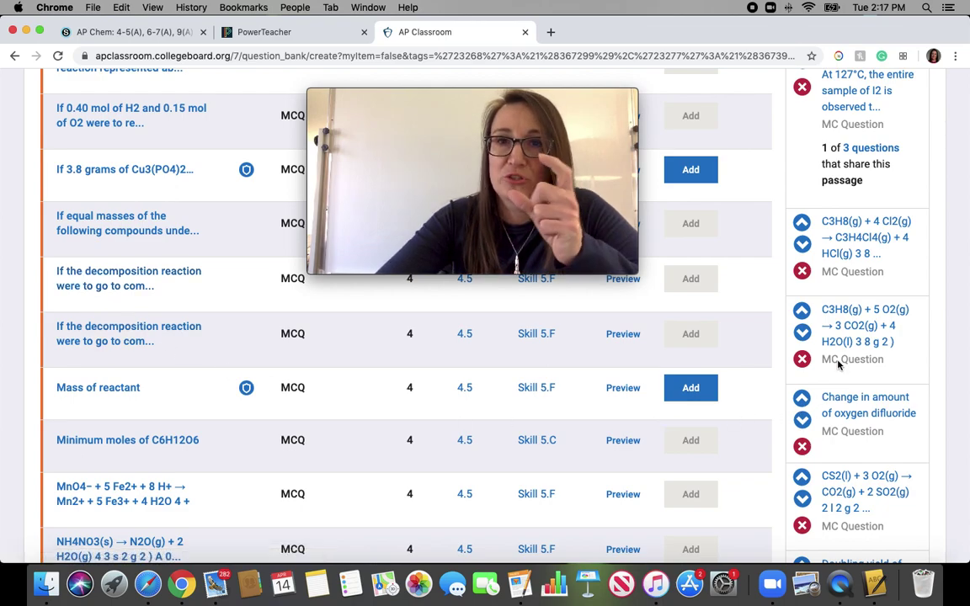
pyautogui.scroll(-3, 838, 364)
pyautogui.scroll(-10, 838, 364)
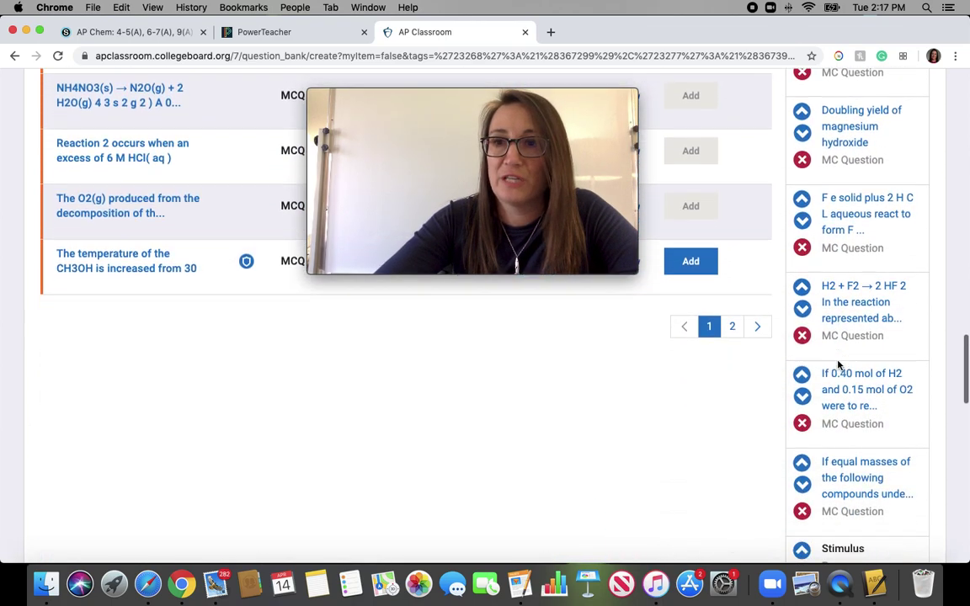
pyautogui.scroll(-1, 839, 365)
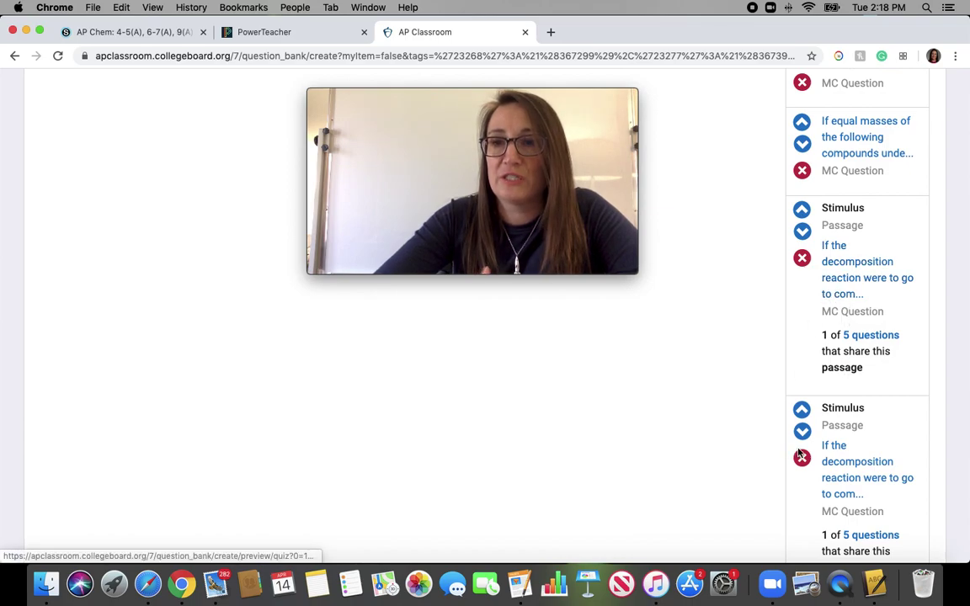
pyautogui.click(801, 259)
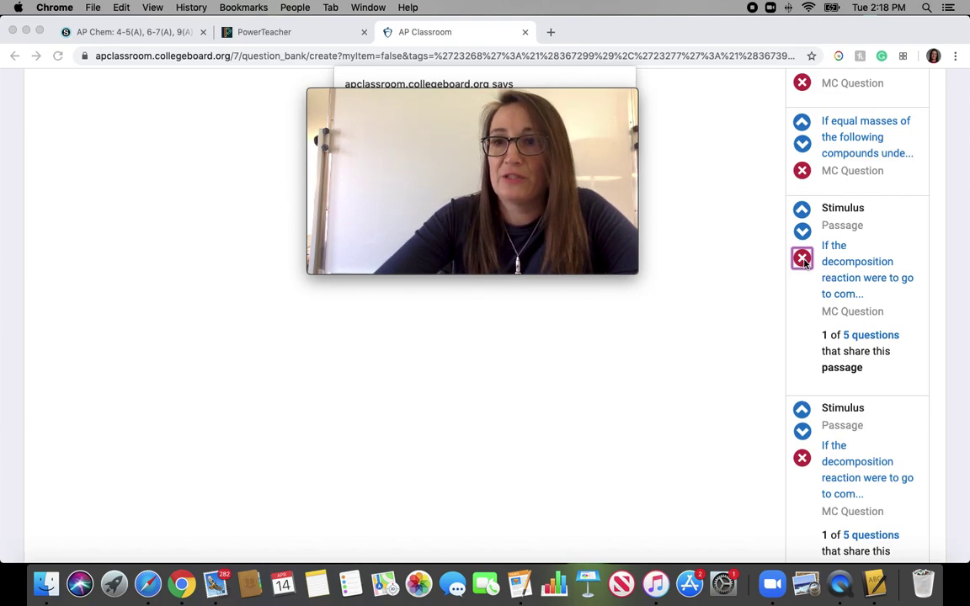
pyautogui.click(805, 261)
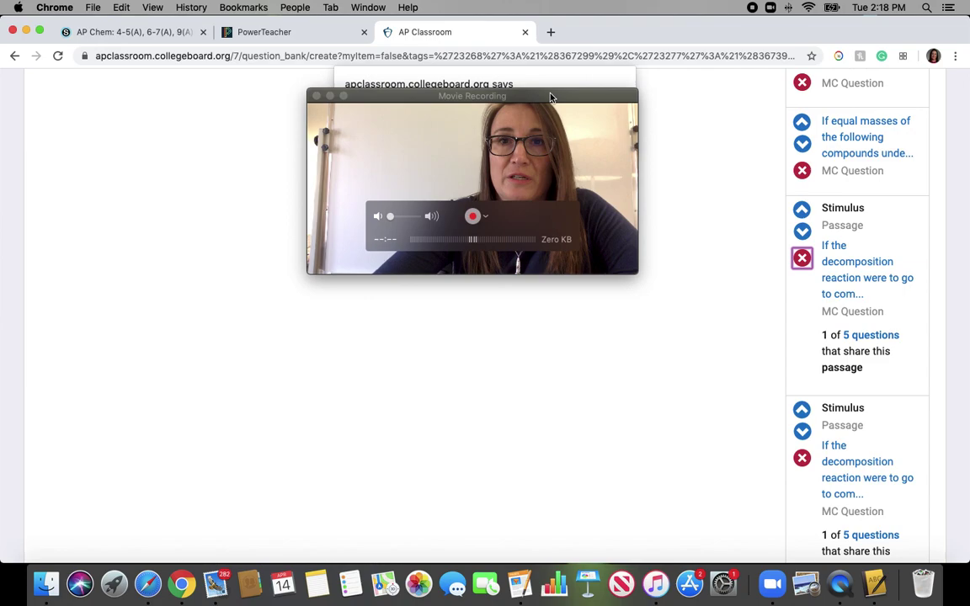
pyautogui.moveTo(549, 98); pyautogui.dragTo(528, 153)
pyautogui.click(608, 130)
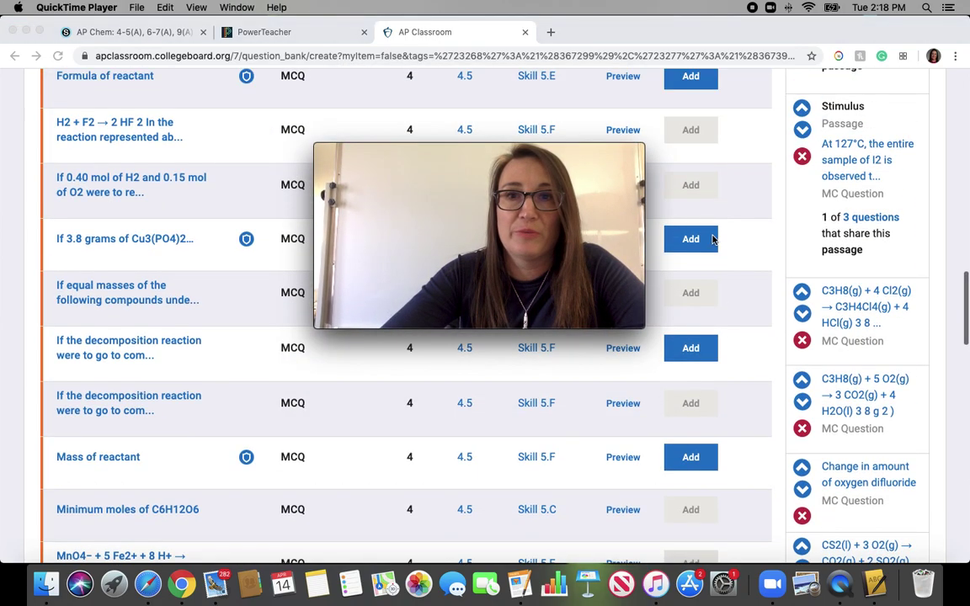
pyautogui.scroll(10, 714, 238)
# - Save the 4.5 Stoichiometry quiz and move to page 2 of the 37 results
pyautogui.scroll(10, 721, 321)
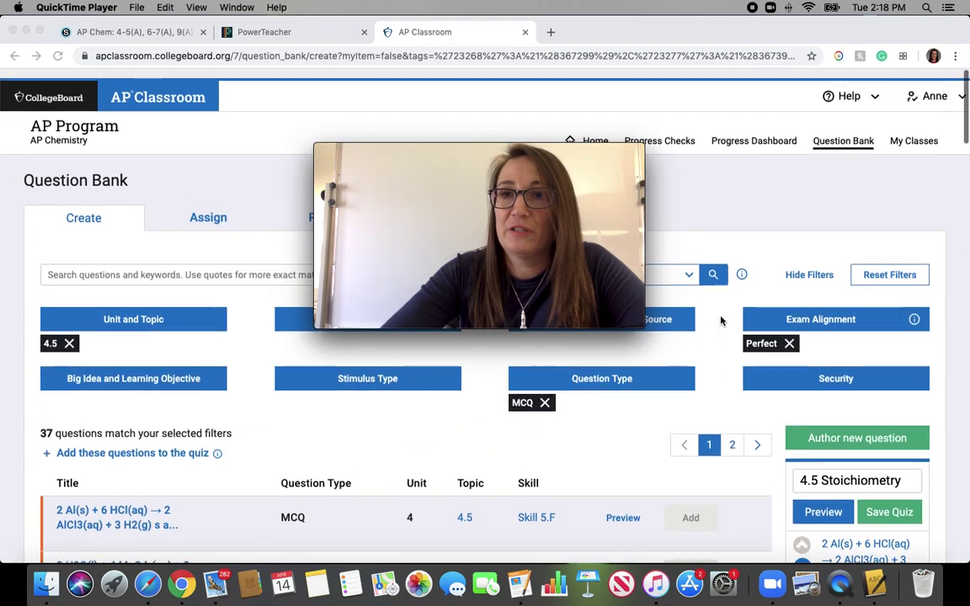
pyautogui.click(904, 503)
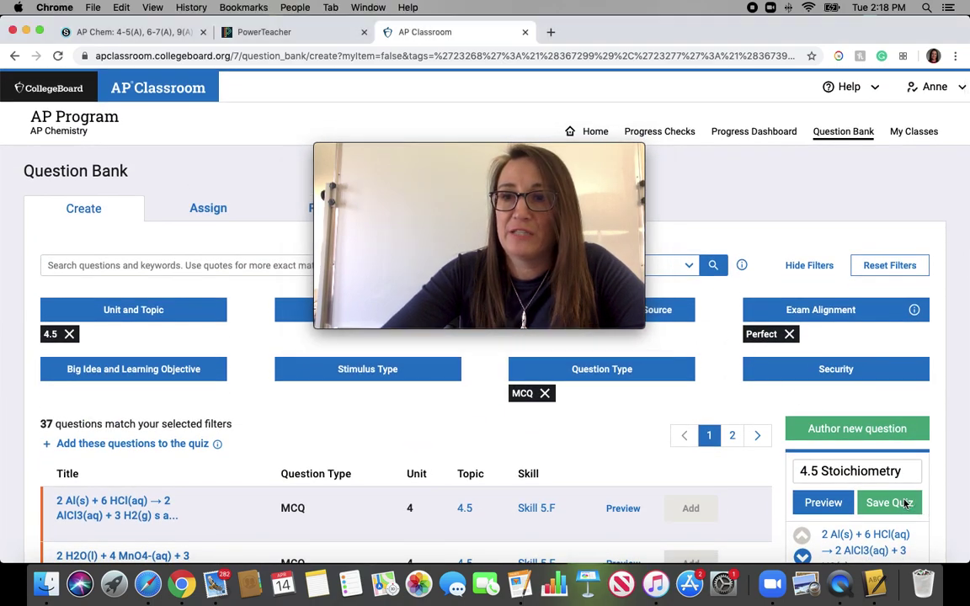
pyautogui.click(888, 503)
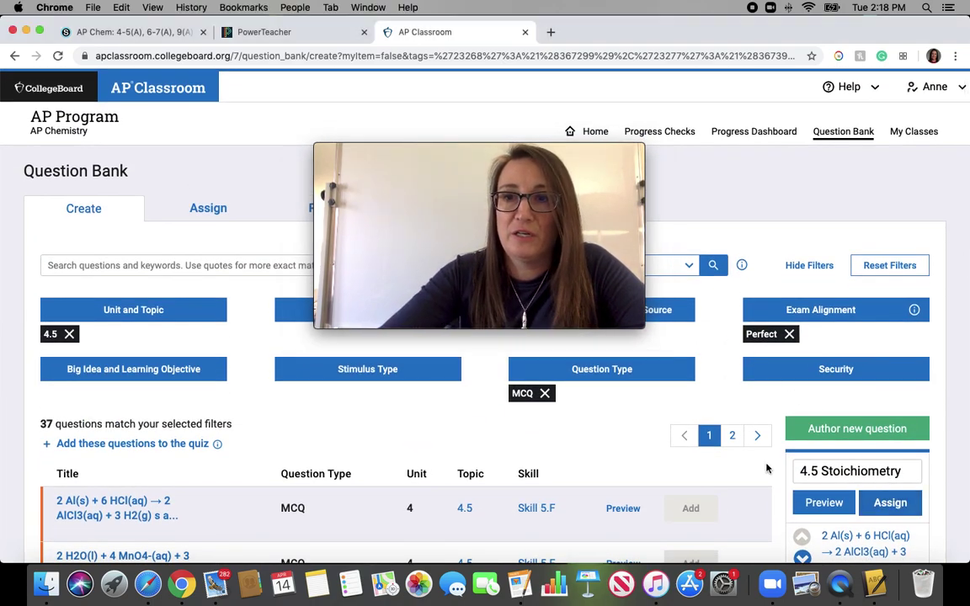
pyautogui.click(732, 435)
# - Add the W(g) + X(g), metal chloride, second reaction vessel and 100 mL questions
pyautogui.scroll(-2, 674, 454)
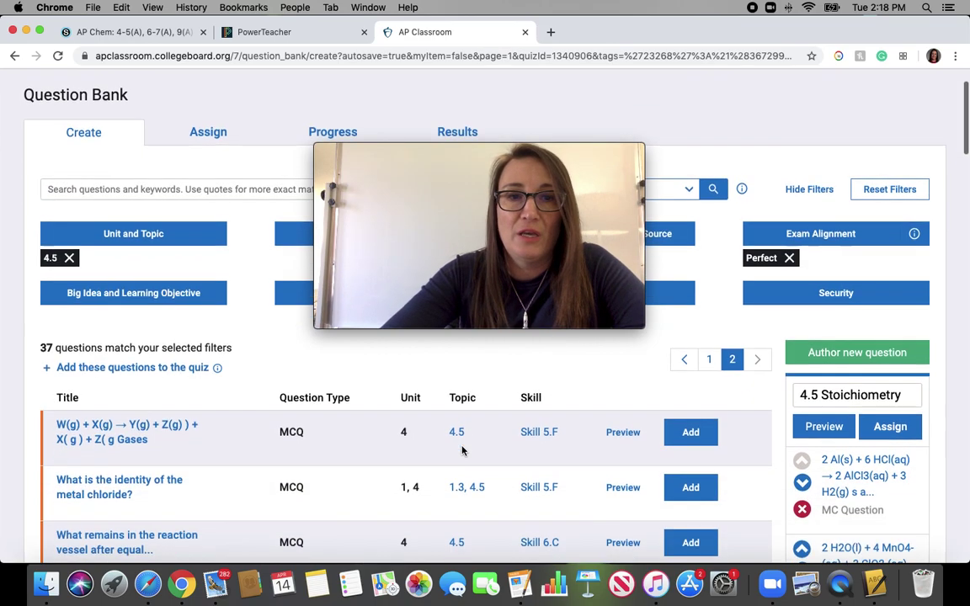
pyautogui.click(689, 433)
pyautogui.click(689, 487)
pyautogui.scroll(-3, 560, 474)
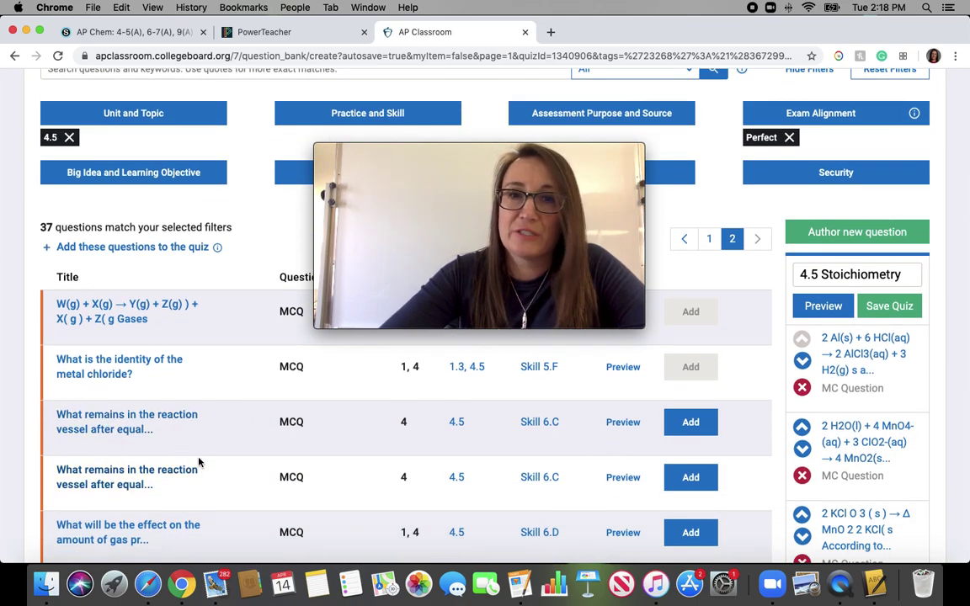
pyautogui.click(706, 479)
pyautogui.scroll(-3, 570, 451)
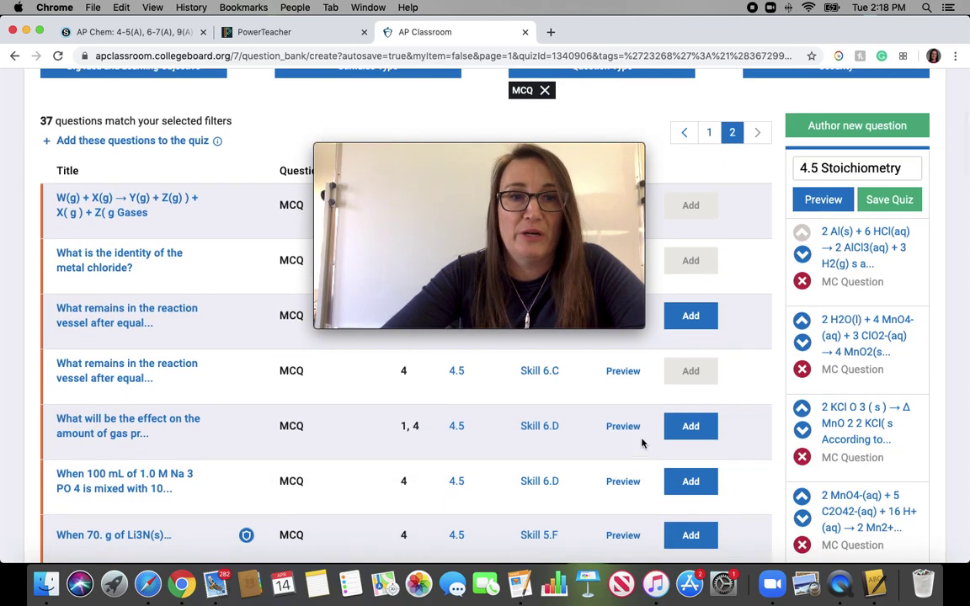
pyautogui.click(696, 481)
pyautogui.scroll(-3, 623, 467)
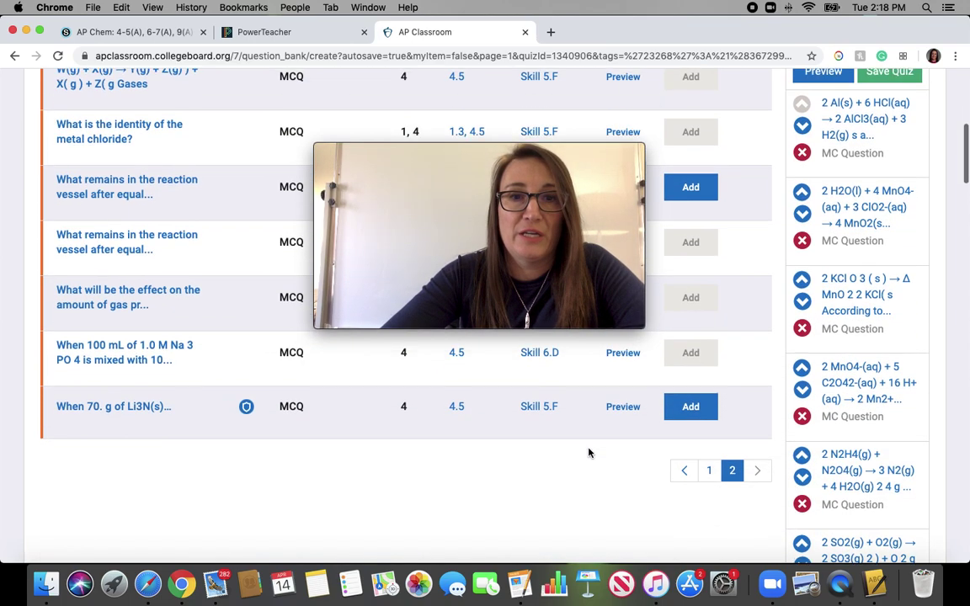
pyautogui.scroll(5, 589, 454)
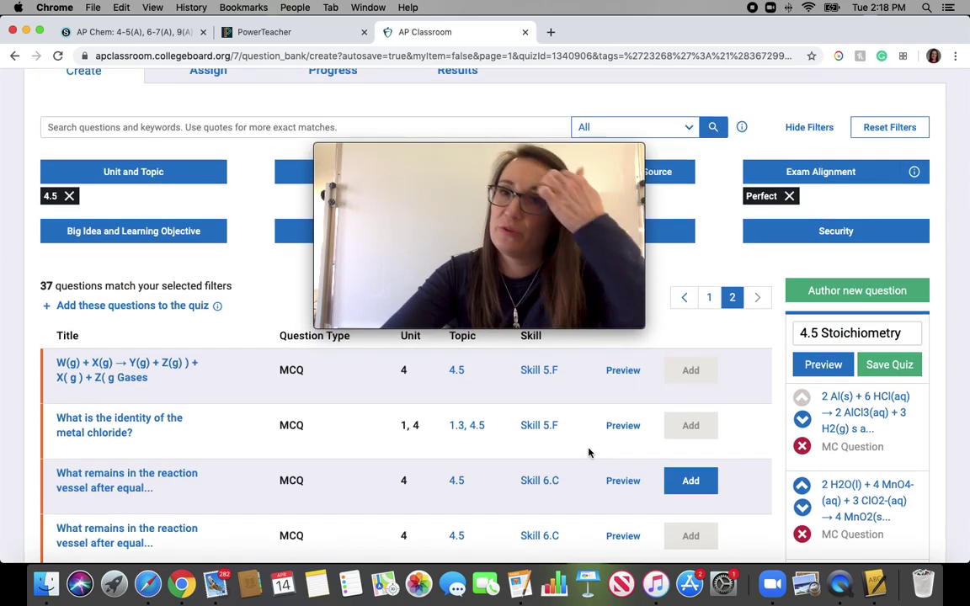
pyautogui.scroll(-5, 589, 453)
pyautogui.scroll(3, 881, 323)
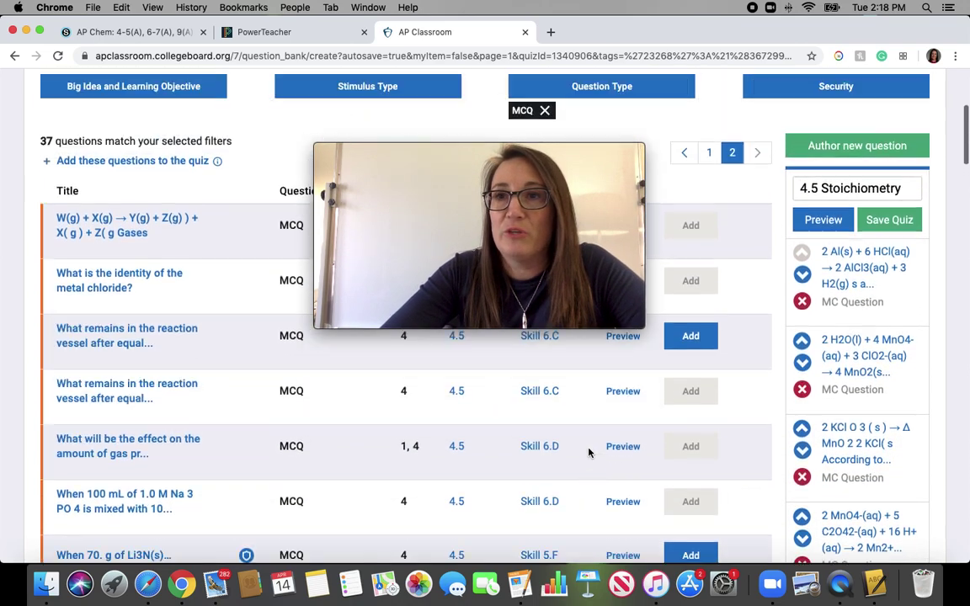
# - Save the updated quiz with Yes and open its Assignments dialog
pyautogui.click(883, 290)
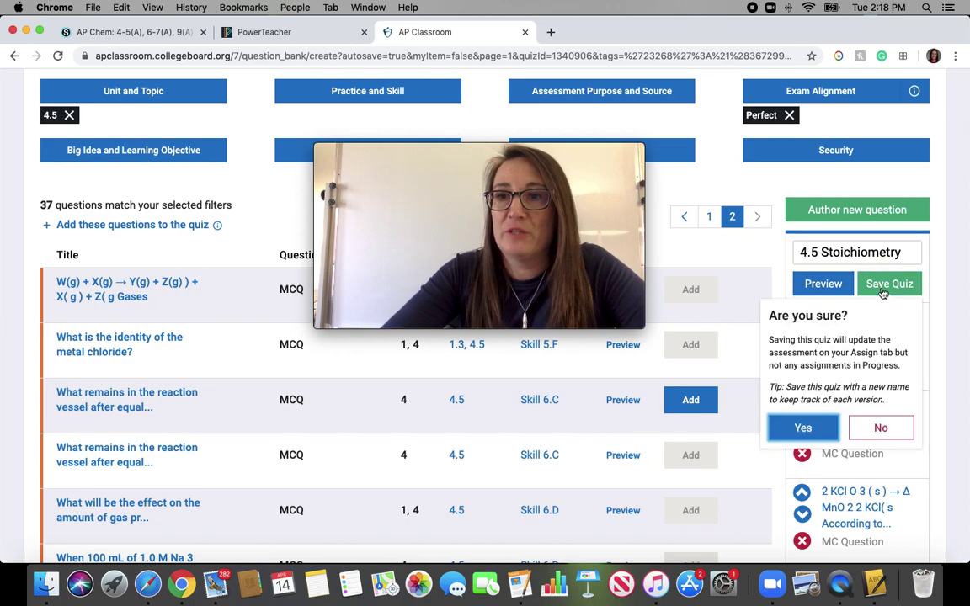
pyautogui.click(810, 431)
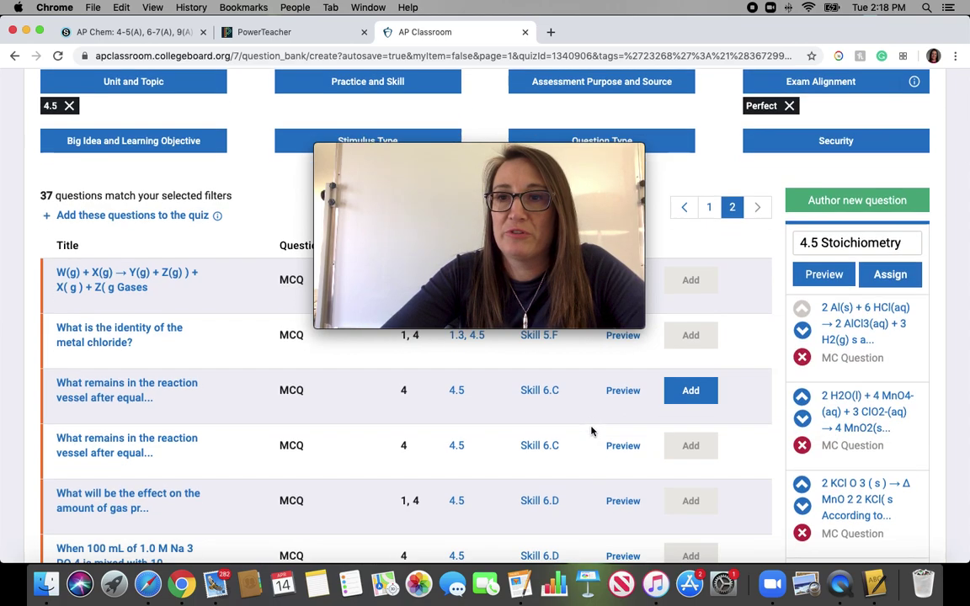
pyautogui.scroll(-4, 591, 431)
pyautogui.scroll(8, 591, 432)
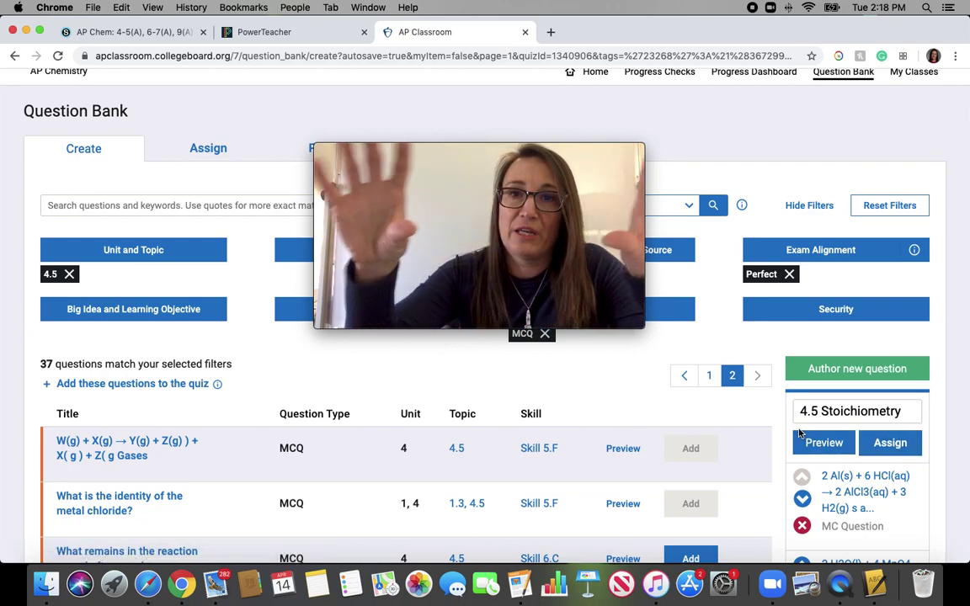
pyautogui.click(908, 450)
# - Assign 4.5 Stoichiometry to AP Chemistry 2020, unlocked now, with students seeing their results
pyautogui.moveTo(486, 148); pyautogui.dragTo(335, 388)
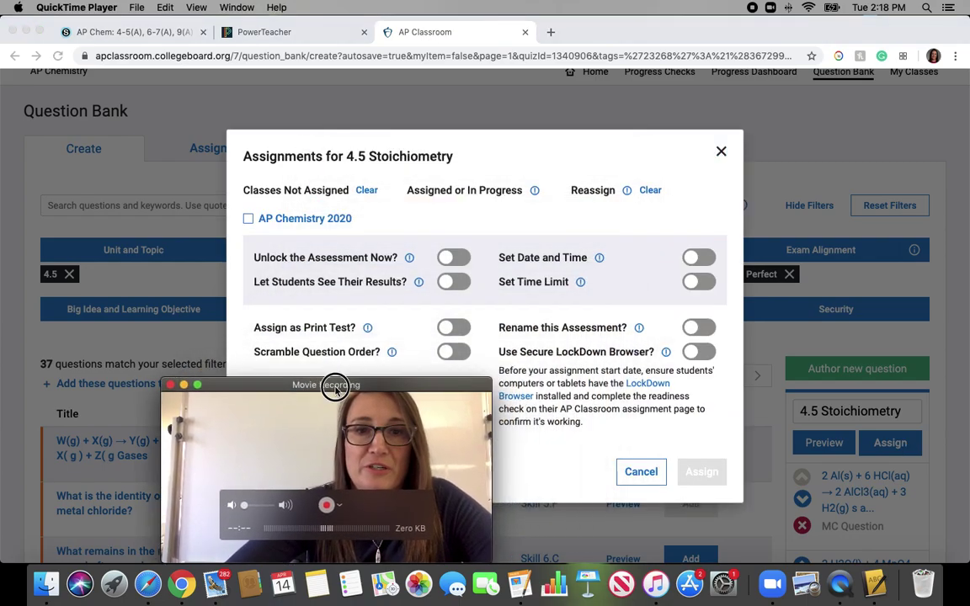
pyautogui.click(262, 223)
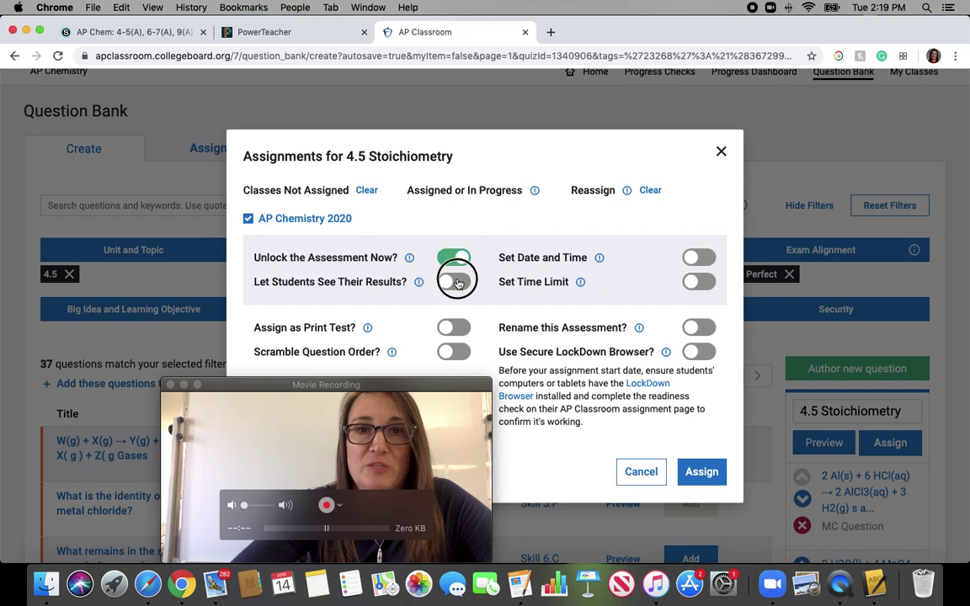
# - Turn on scheduling with a start of April 16 at 08:30 AM
pyautogui.click(699, 258)
pyautogui.click(597, 271)
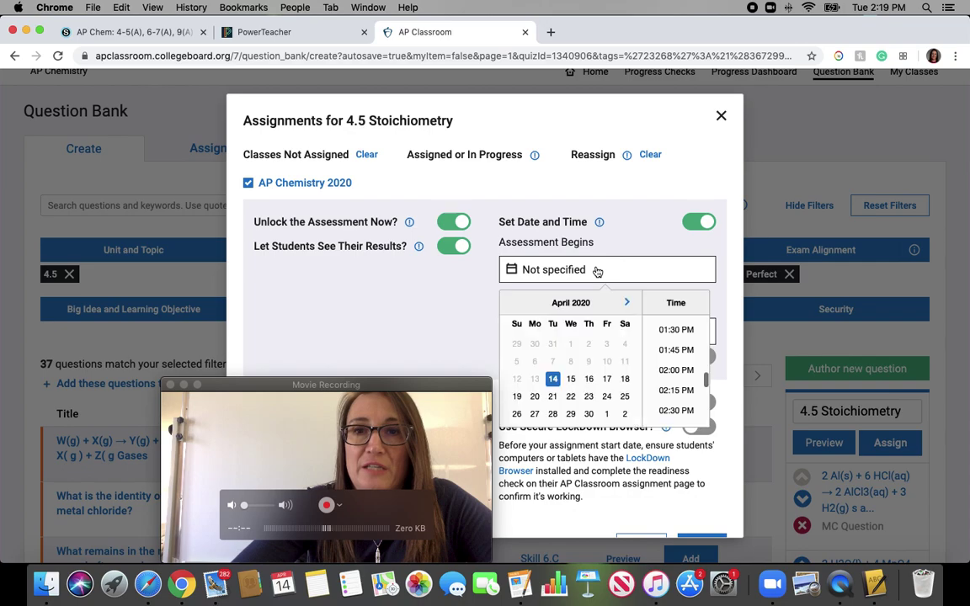
pyautogui.click(589, 380)
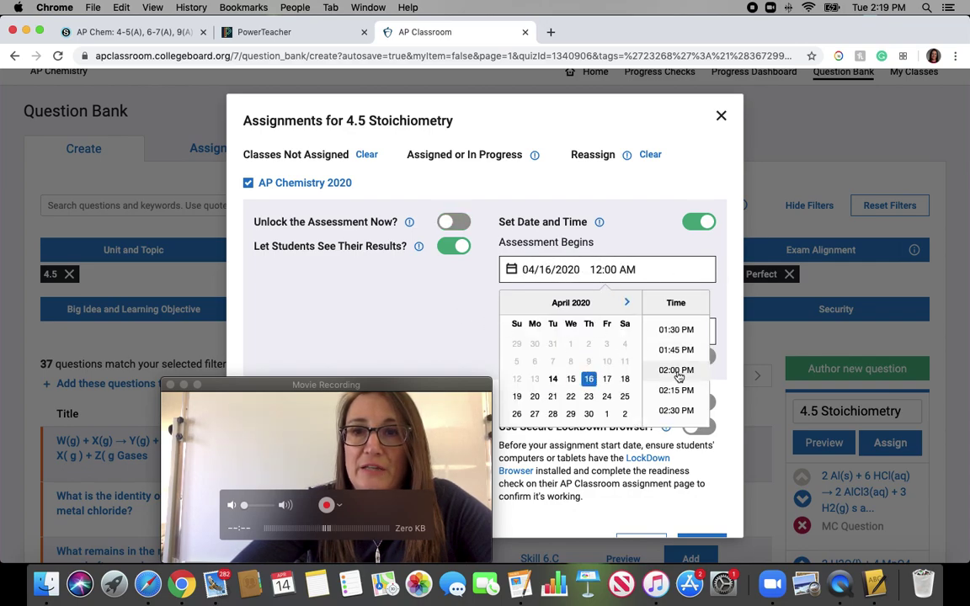
pyautogui.scroll(6, 679, 369)
pyautogui.scroll(-8, 679, 370)
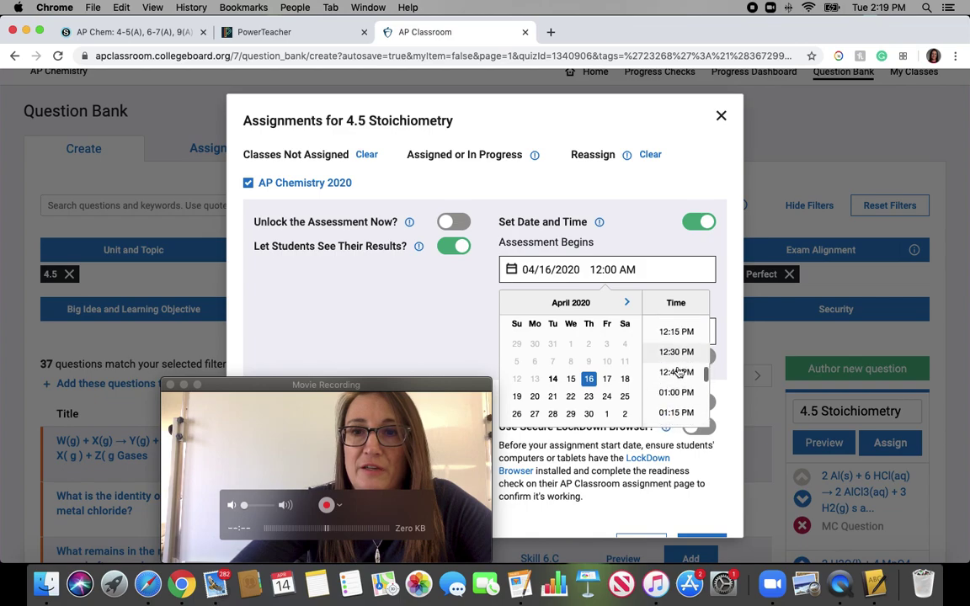
pyautogui.scroll(12, 679, 372)
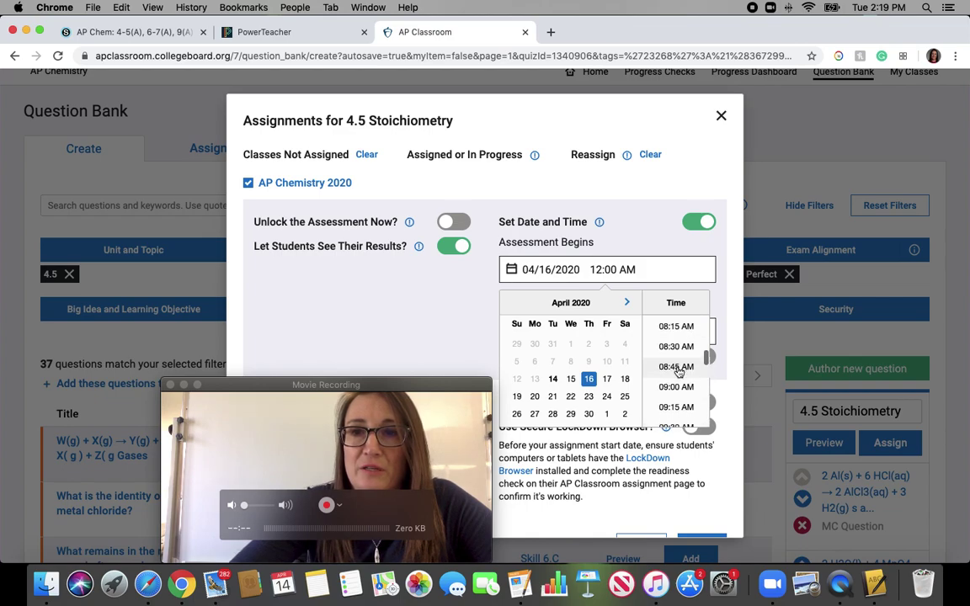
pyautogui.click(680, 347)
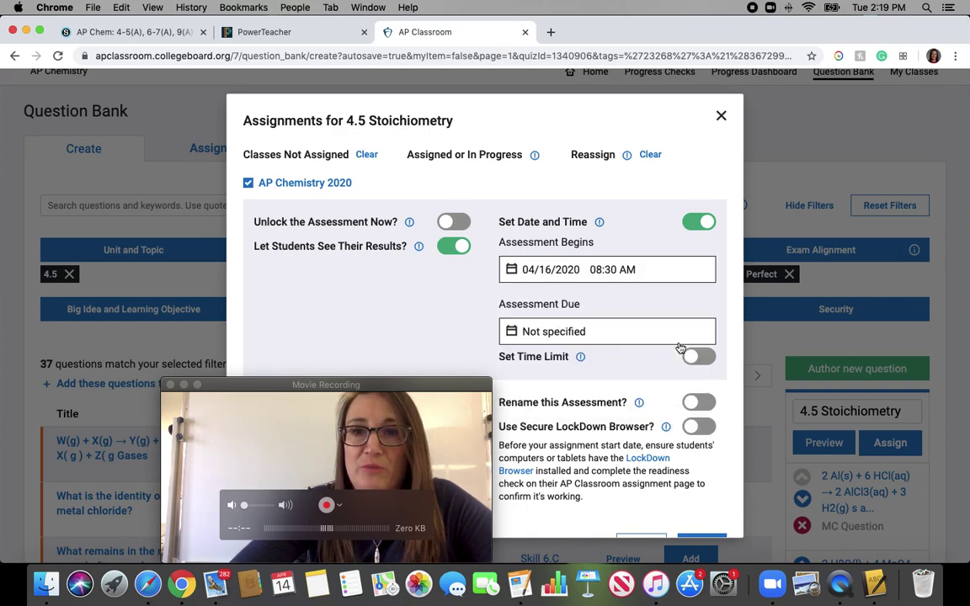
# - Set the due date to April 17 at 10:00 PM and switch on a time limit
pyautogui.click(596, 332)
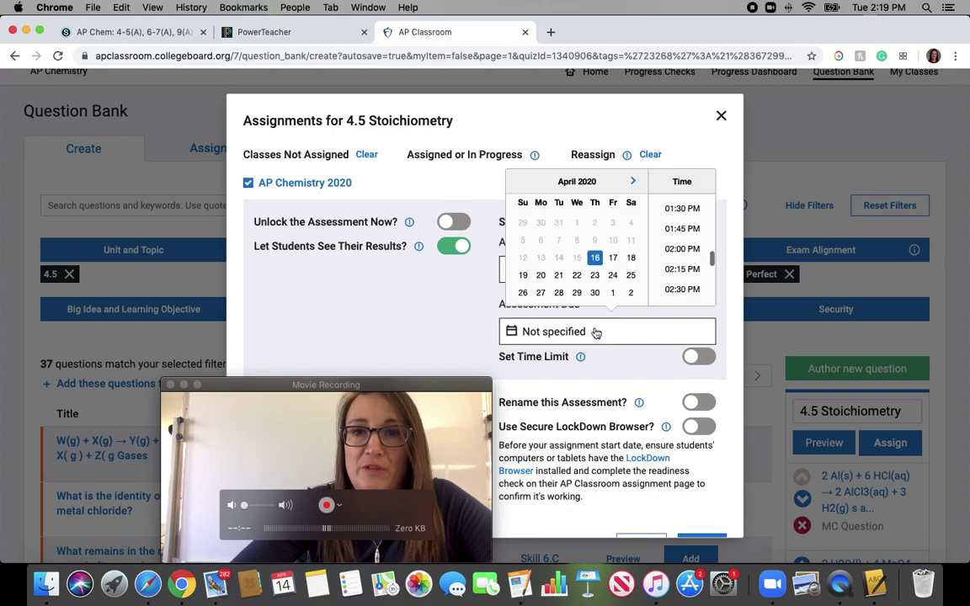
pyautogui.click(614, 258)
pyautogui.click(638, 336)
pyautogui.click(638, 337)
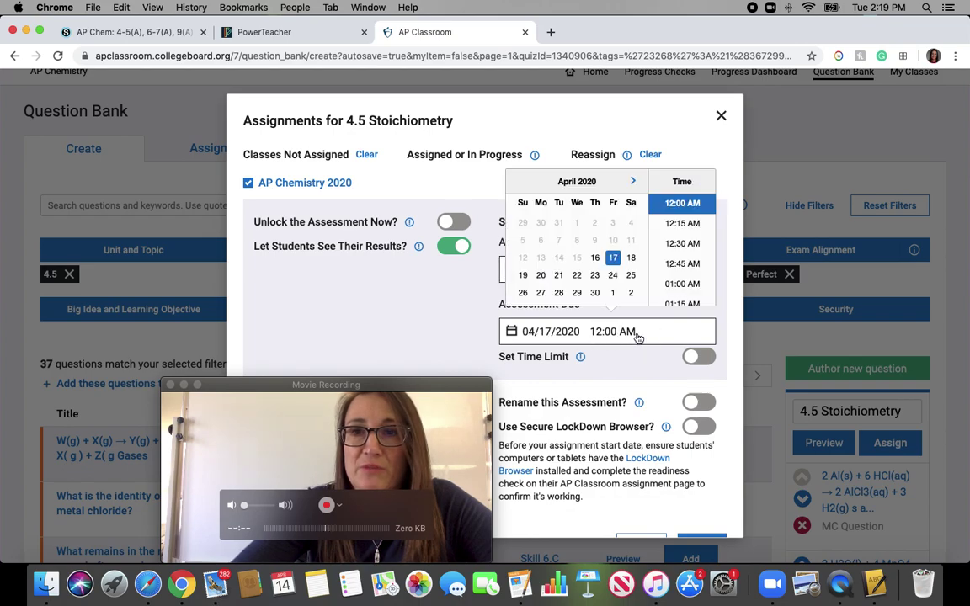
pyautogui.scroll(-15, 692, 262)
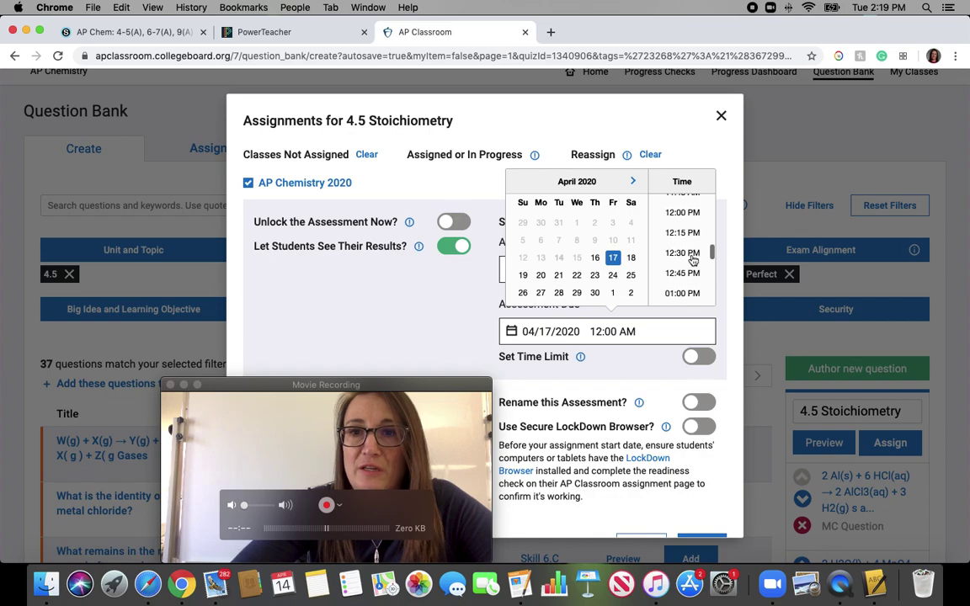
pyautogui.scroll(-3, 691, 278)
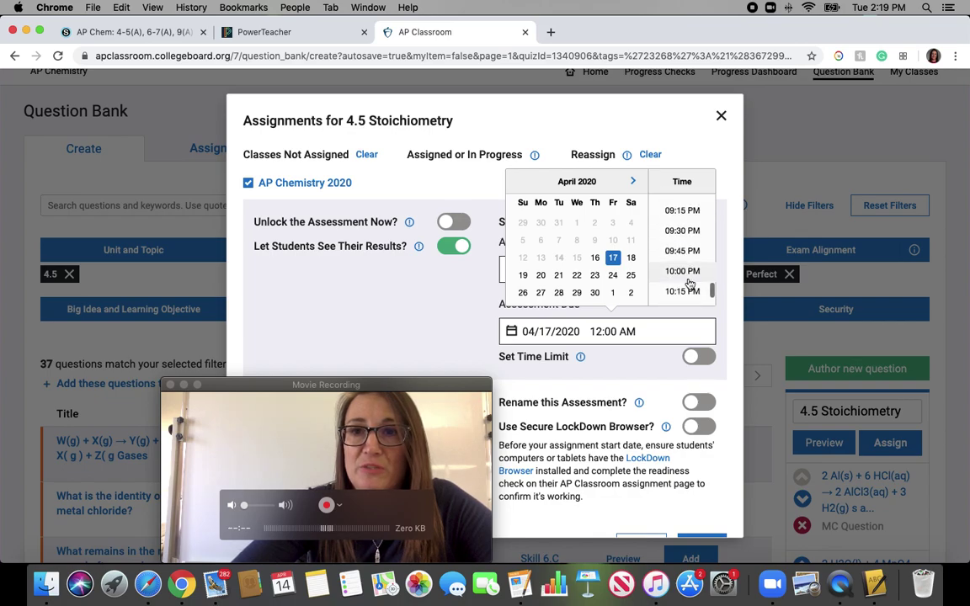
pyautogui.click(686, 272)
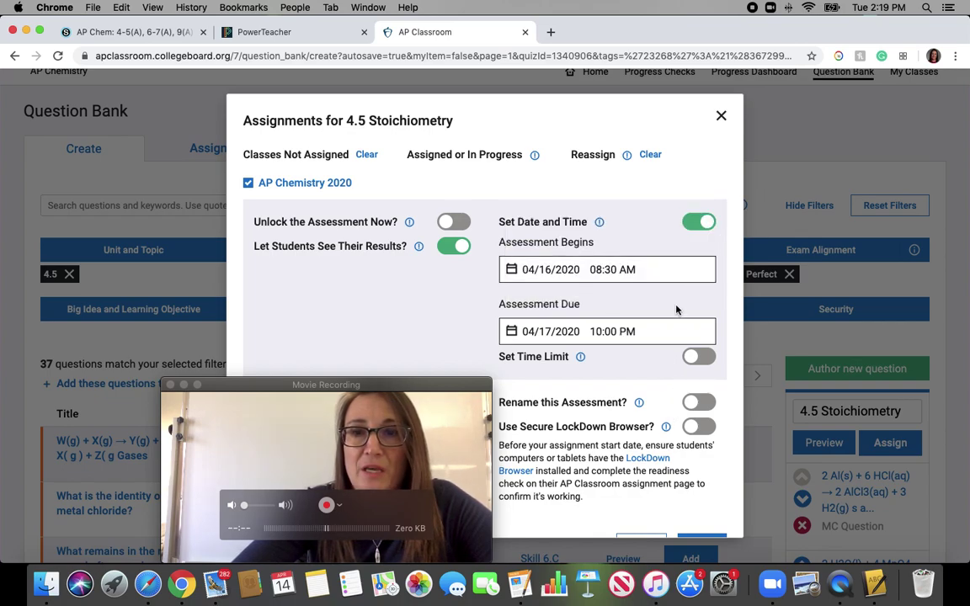
pyautogui.click(701, 360)
# - Set the quiz time limit to 60 minutes
pyautogui.click(576, 383)
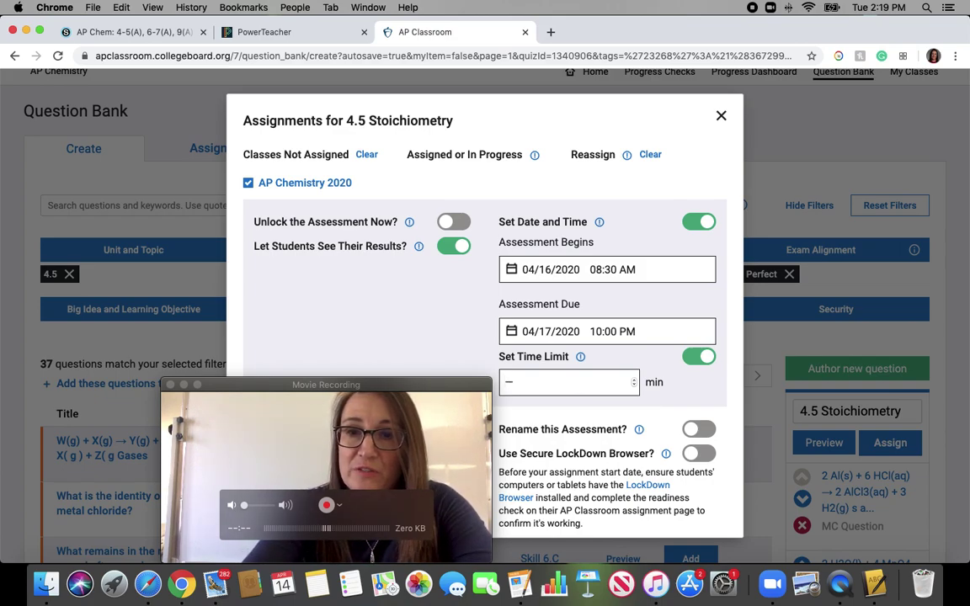
pyautogui.write('60')
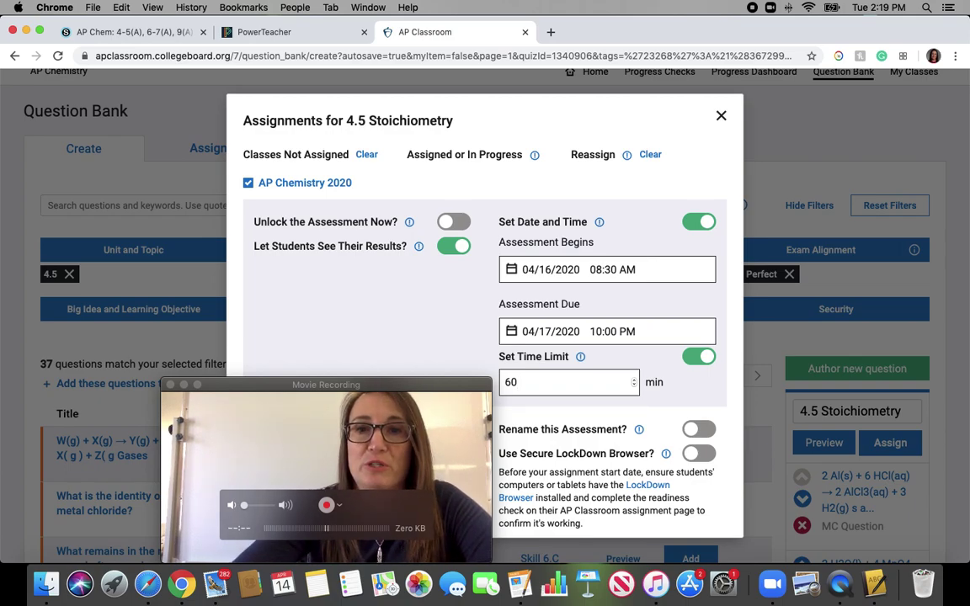
pyautogui.moveTo(376, 392); pyautogui.dragTo(287, 315)
pyautogui.scroll(-3, 444, 503)
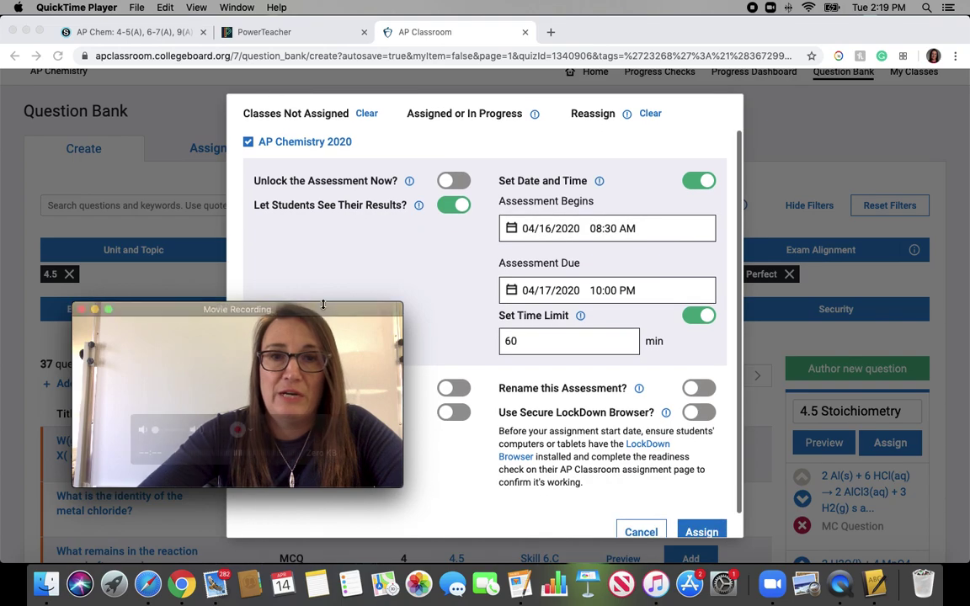
pyautogui.moveTo(326, 315); pyautogui.dragTo(379, 423)
pyautogui.click(460, 393)
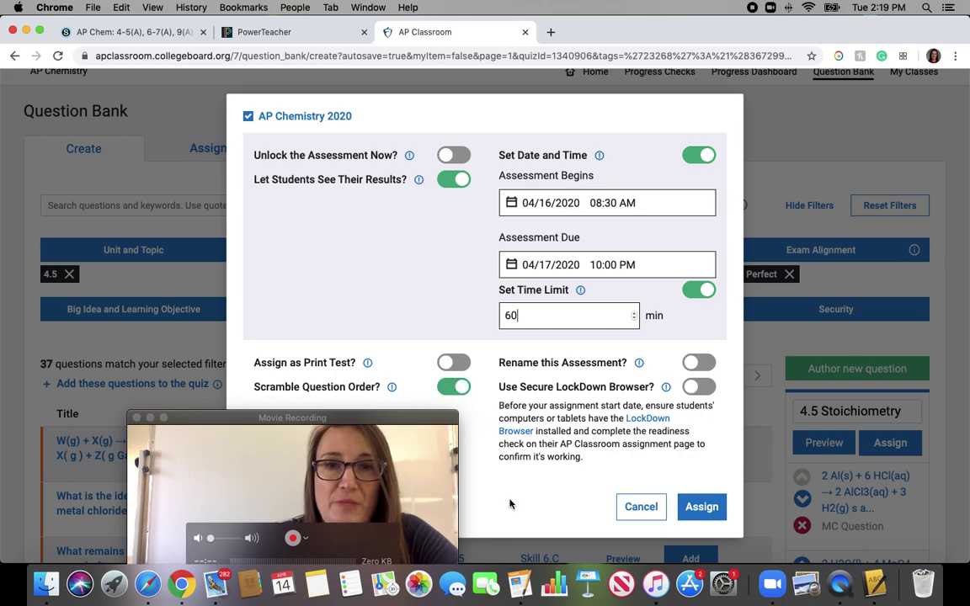
# - Turn Assign as Print Test on, then off again, which clears the schedule and time limit
pyautogui.click(454, 362)
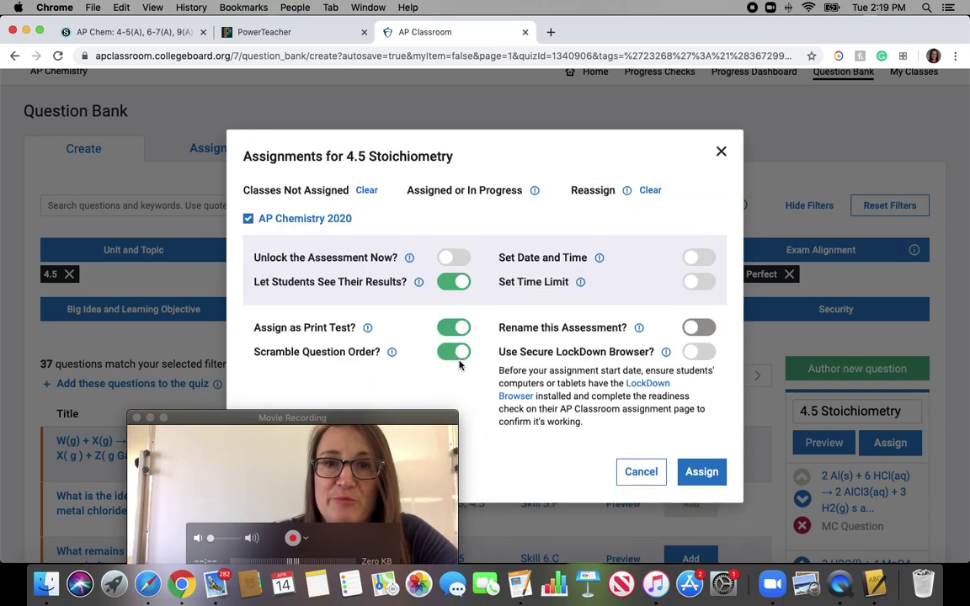
pyautogui.click(451, 327)
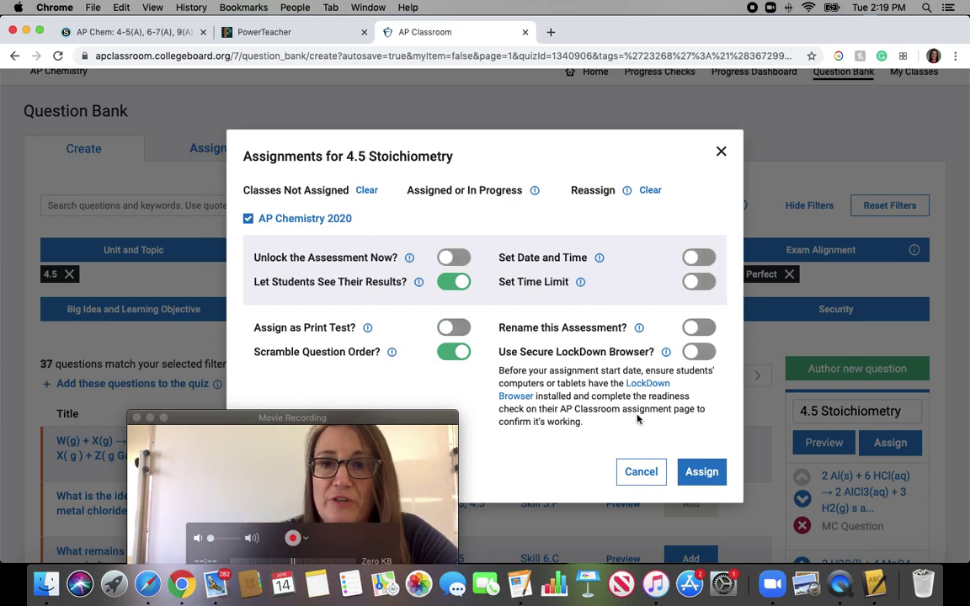
pyautogui.click(704, 479)
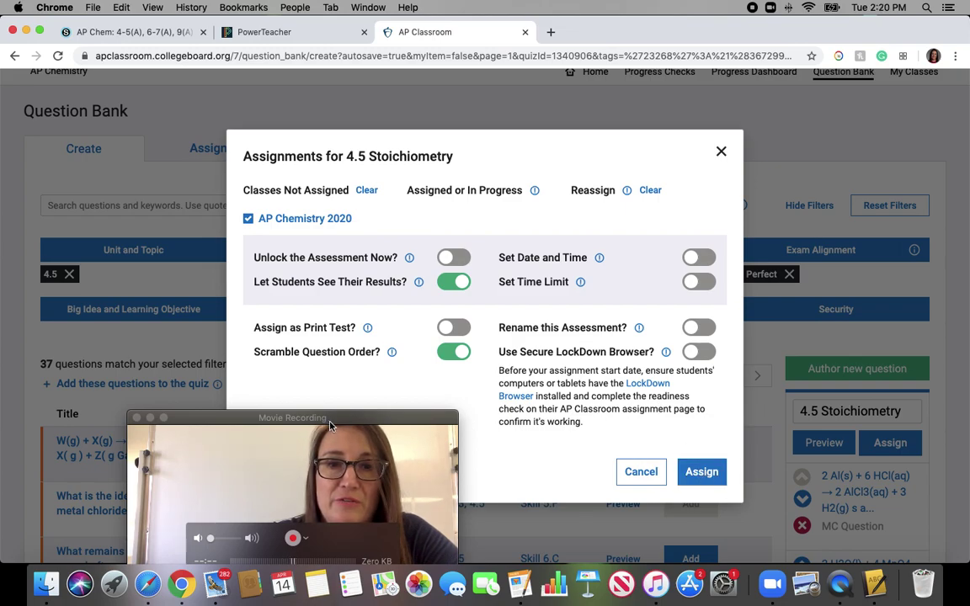
pyautogui.moveTo(330, 426); pyautogui.dragTo(369, 240)
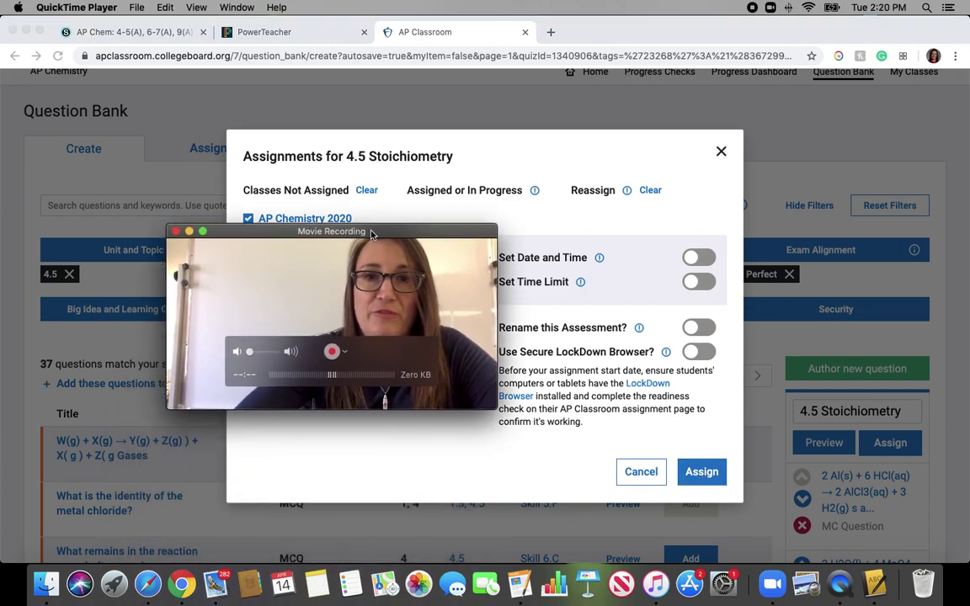
pyautogui.click(721, 151)
# - Close the 4.5 Stoichiometry assignment settings without assigning the quiz
pyautogui.click(721, 153)
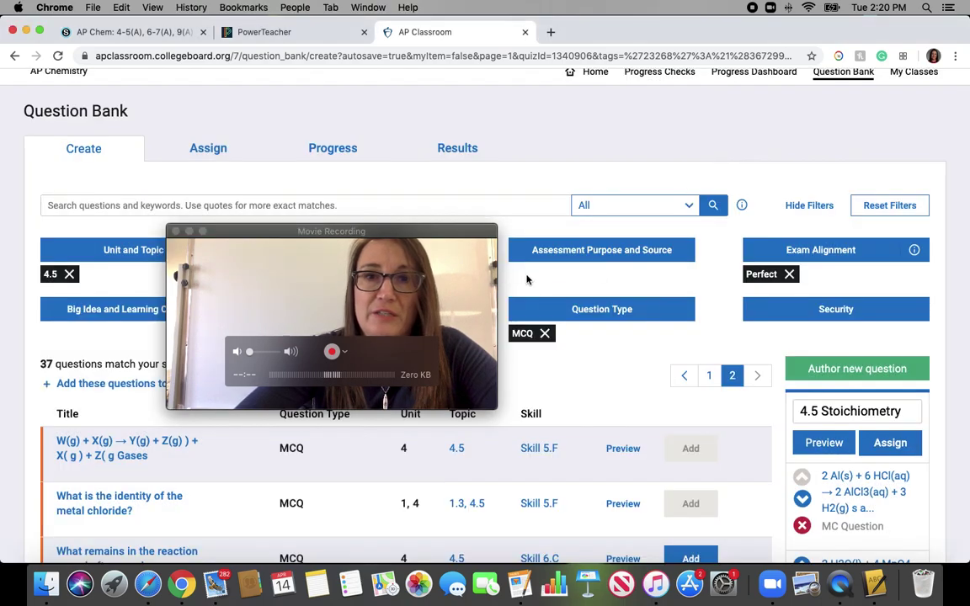
pyautogui.click(396, 226)
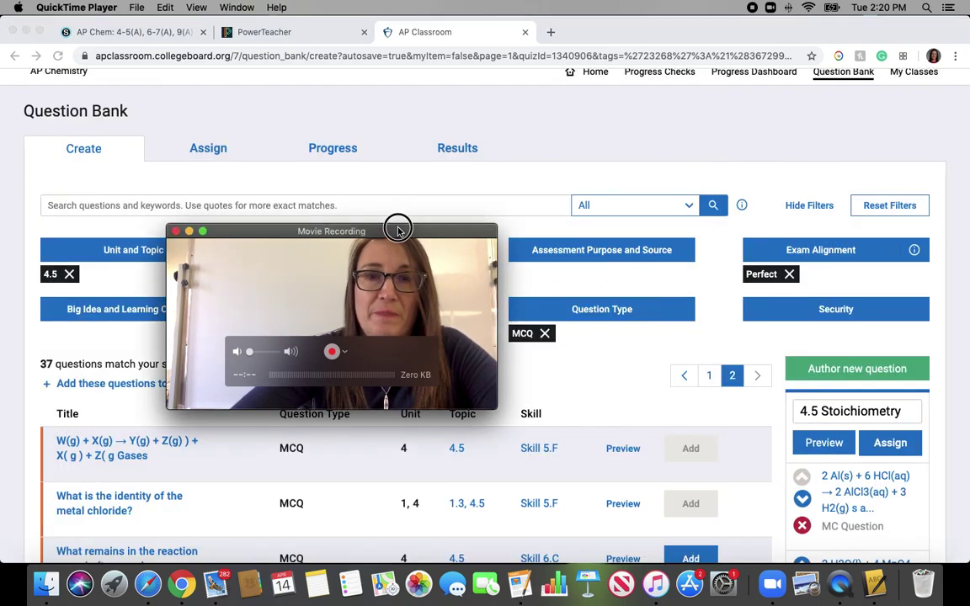
pyautogui.moveTo(395, 225); pyautogui.dragTo(625, 96)
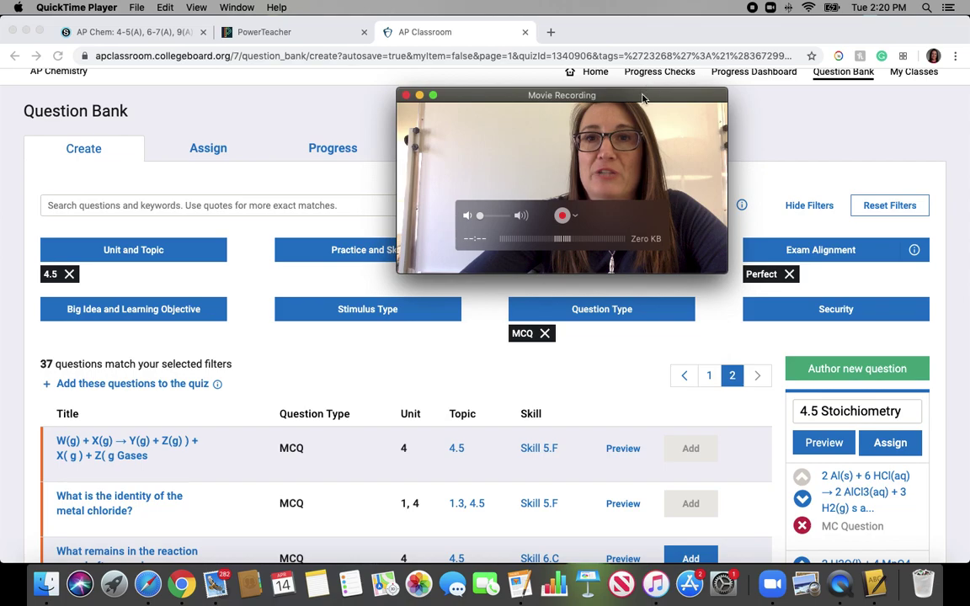
pyautogui.moveTo(642, 98); pyautogui.dragTo(685, 113)
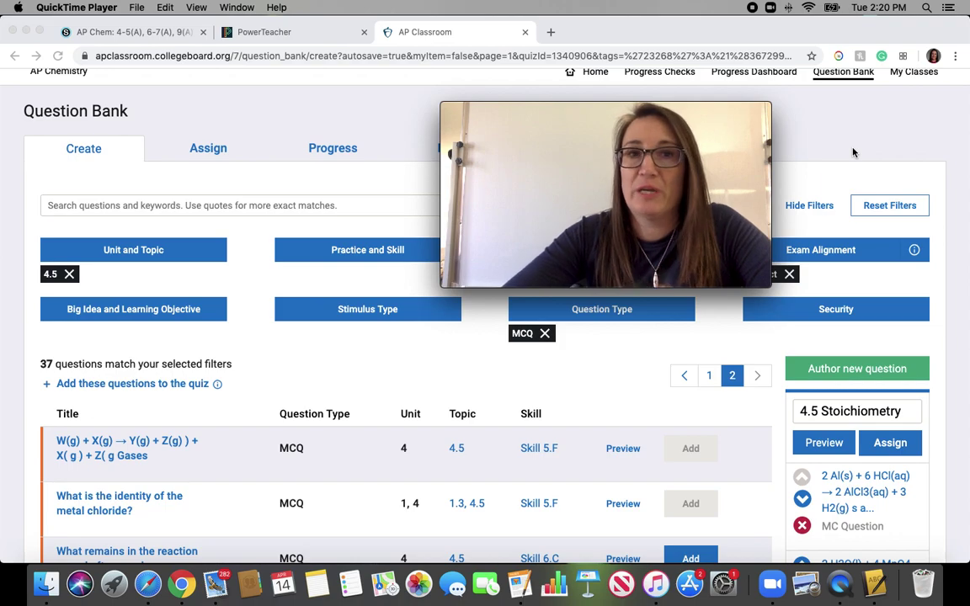
pyautogui.click(321, 154)
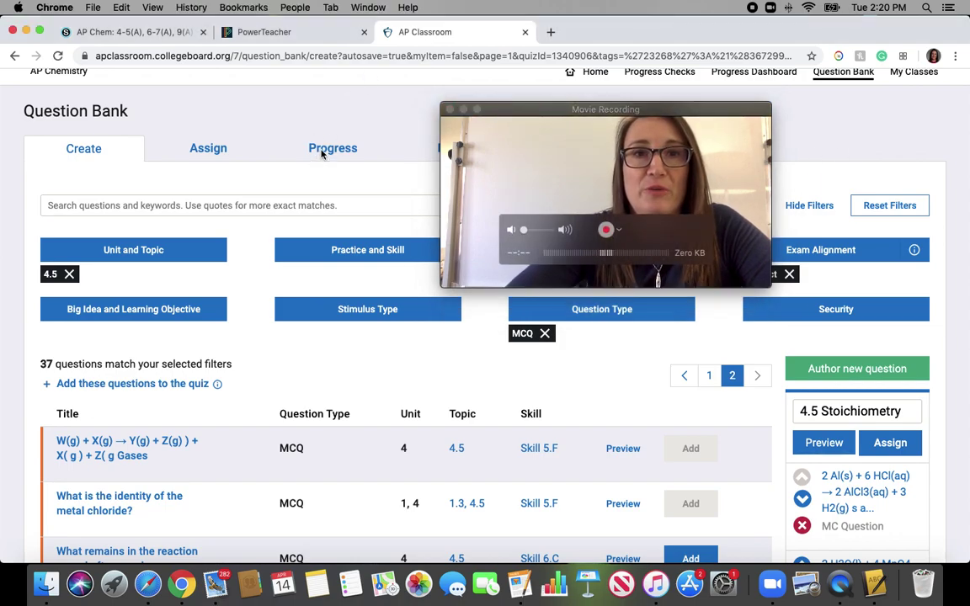
# - Review Your Assignments in the Question Bank Progress view, checking dates and student completion
pyautogui.click(334, 150)
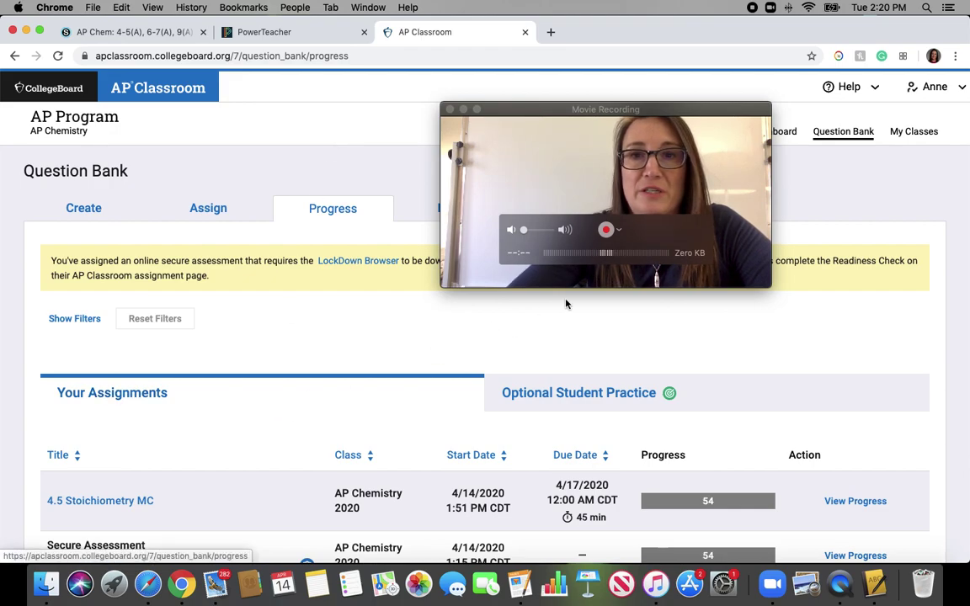
pyautogui.moveTo(540, 167); pyautogui.dragTo(722, 81)
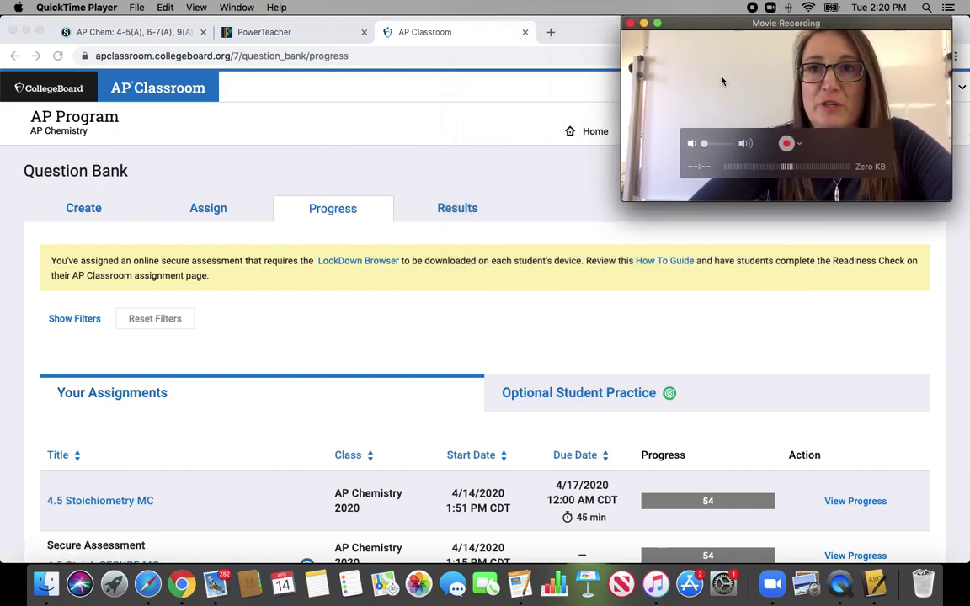
pyautogui.scroll(-2, 725, 343)
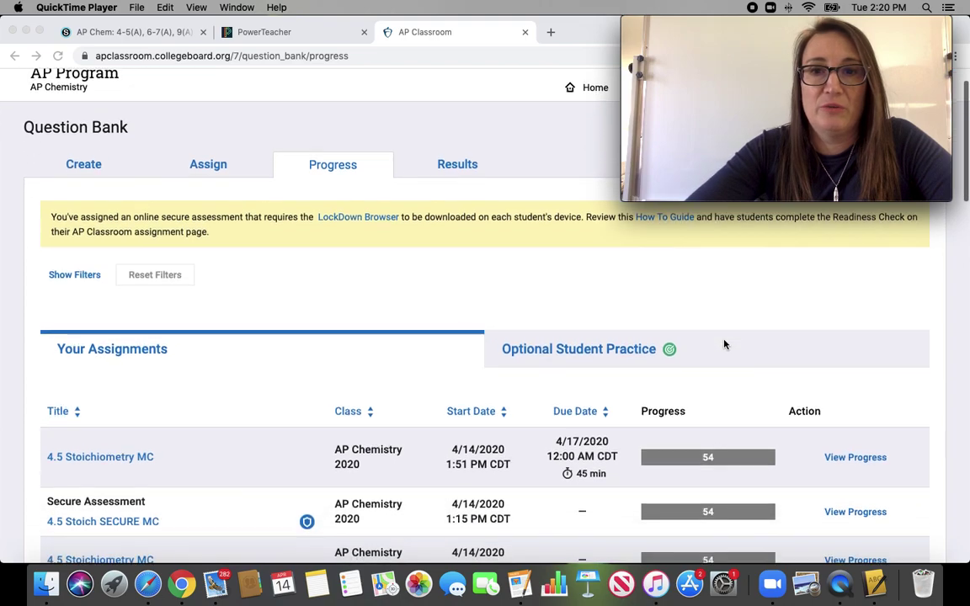
pyautogui.scroll(-10, 725, 343)
pyautogui.scroll(-3, 560, 354)
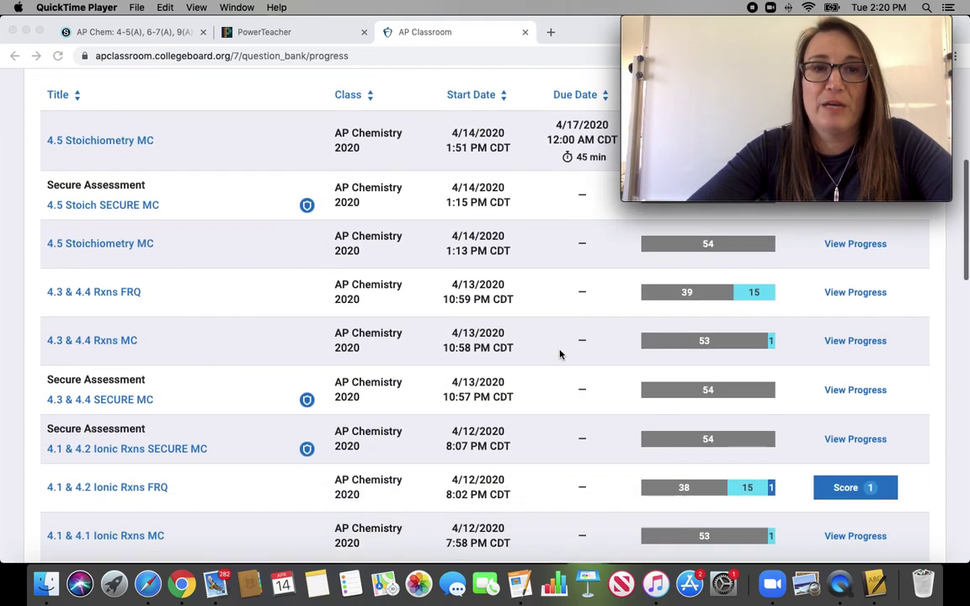
pyautogui.scroll(-20, 560, 354)
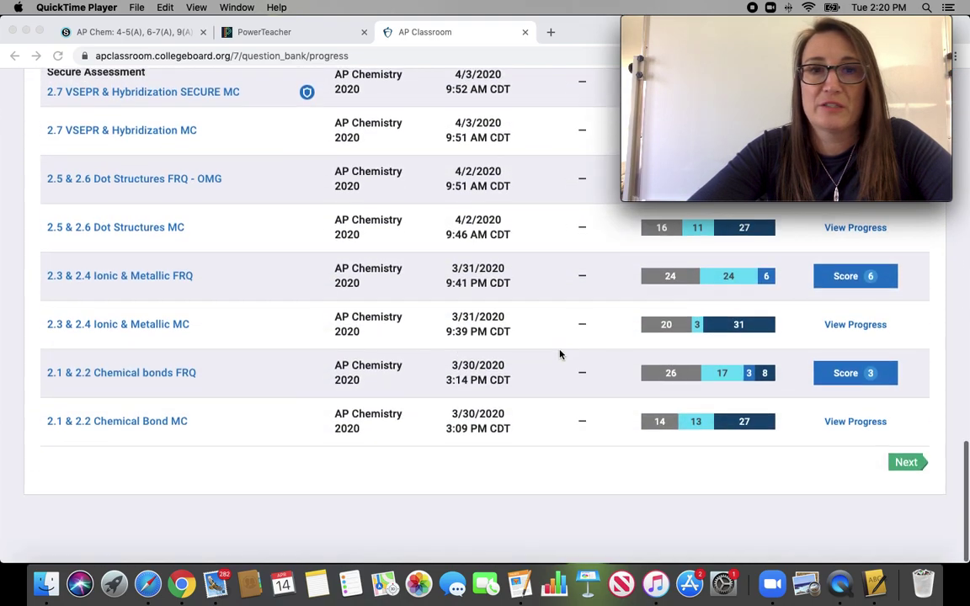
pyautogui.scroll(20, 560, 354)
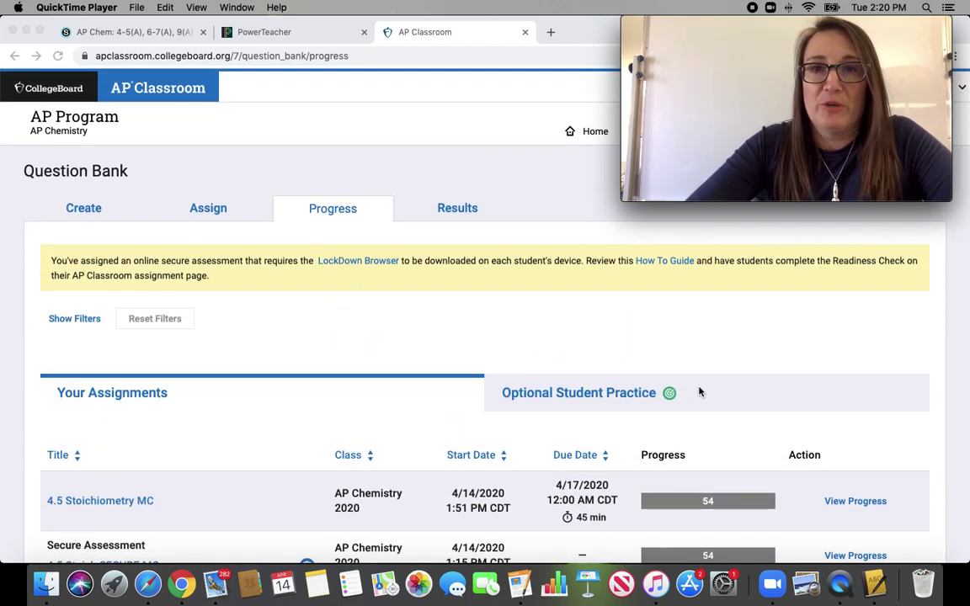
pyautogui.scroll(-5, 699, 392)
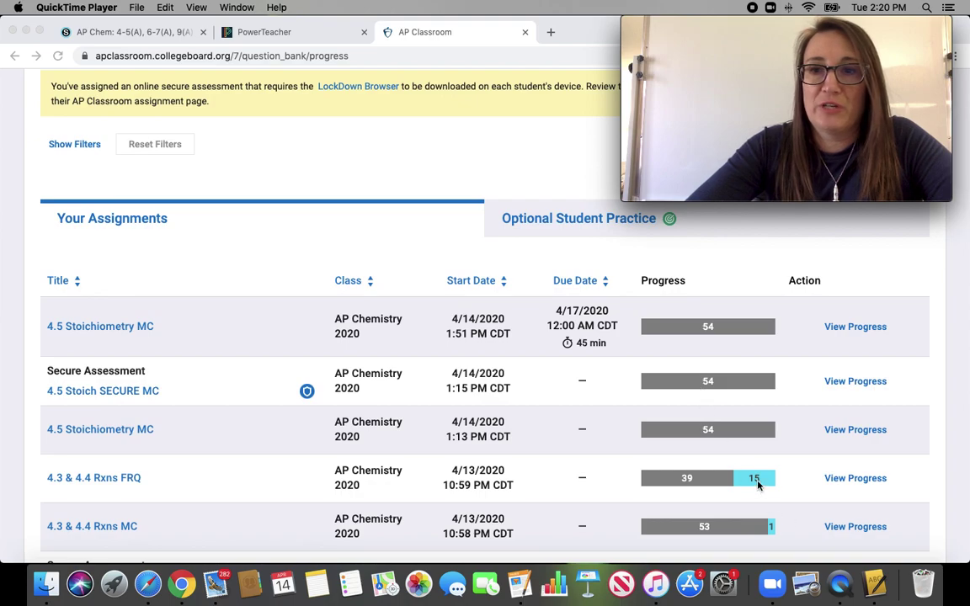
pyautogui.scroll(5, 610, 430)
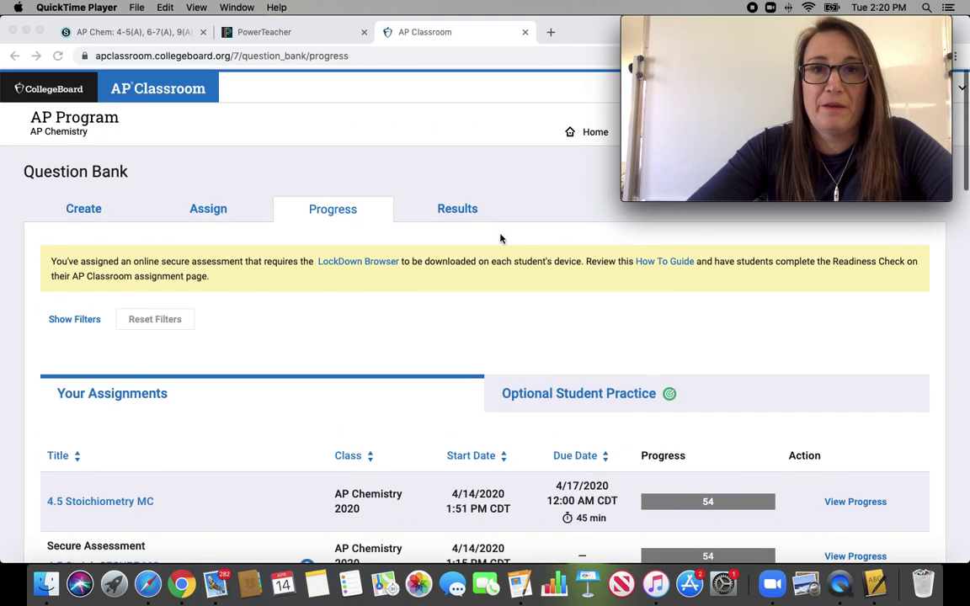
pyautogui.click(466, 208)
pyautogui.click(455, 209)
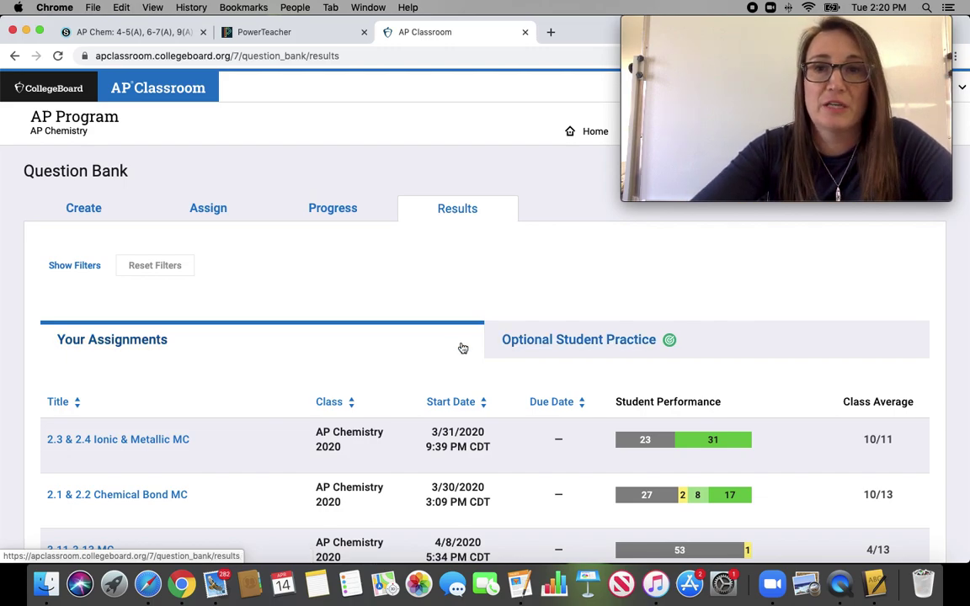
# - Scroll the Results list to review class averages, such as 2.1 & 2.2 Chemical Bond MC at 10/13
pyautogui.scroll(-2, 461, 344)
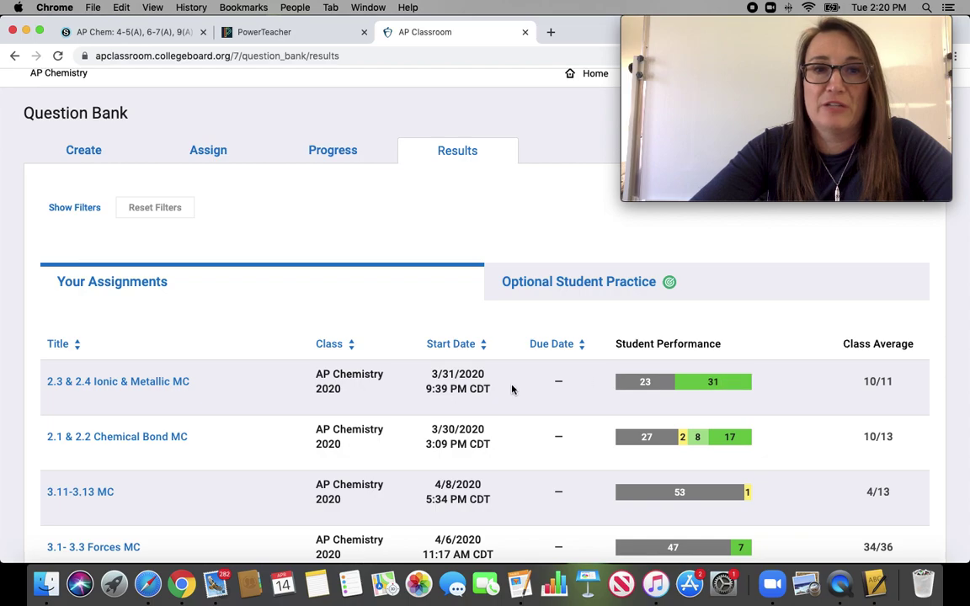
pyautogui.scroll(-1, 511, 390)
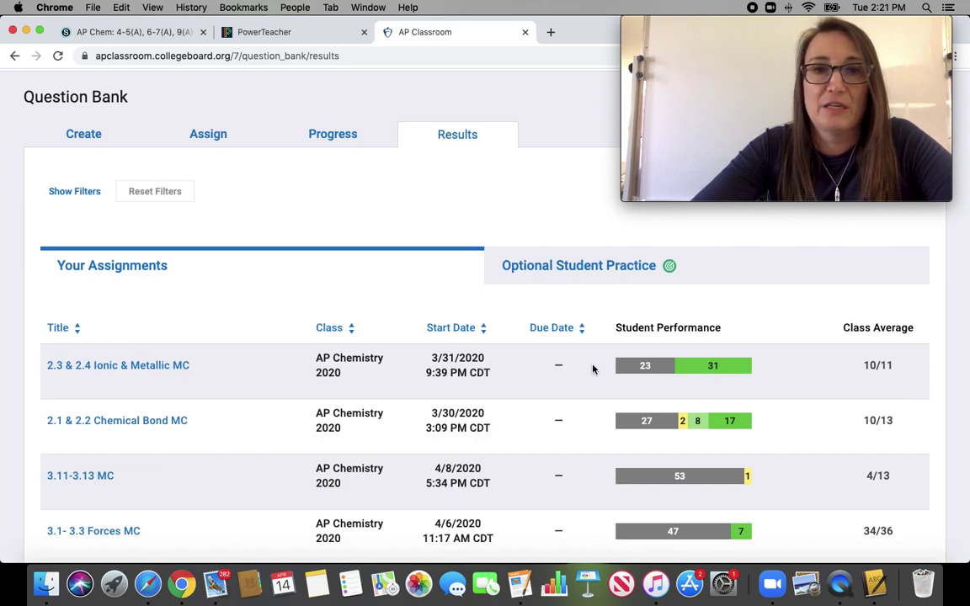
pyautogui.scroll(3, 593, 369)
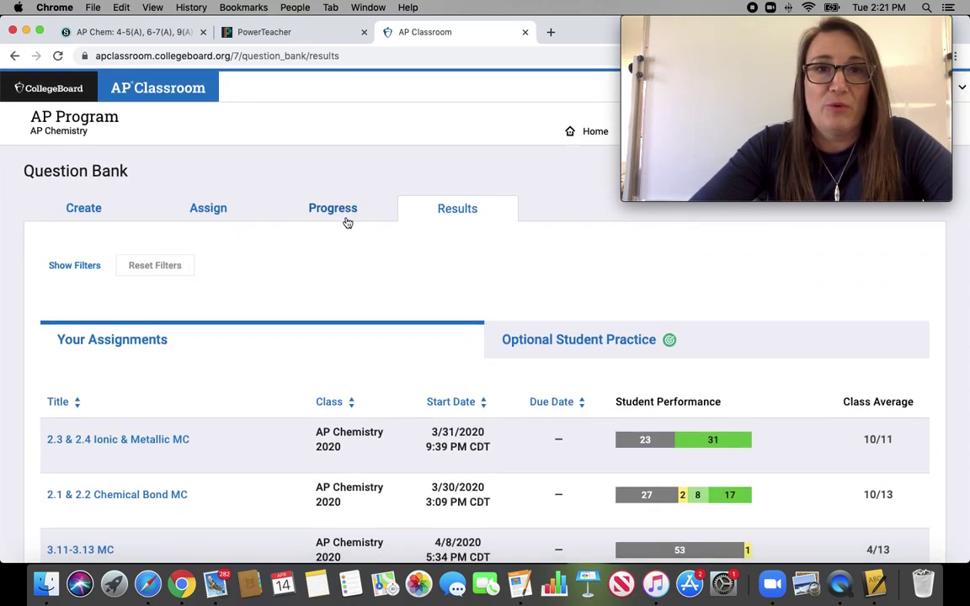
pyautogui.click(698, 22)
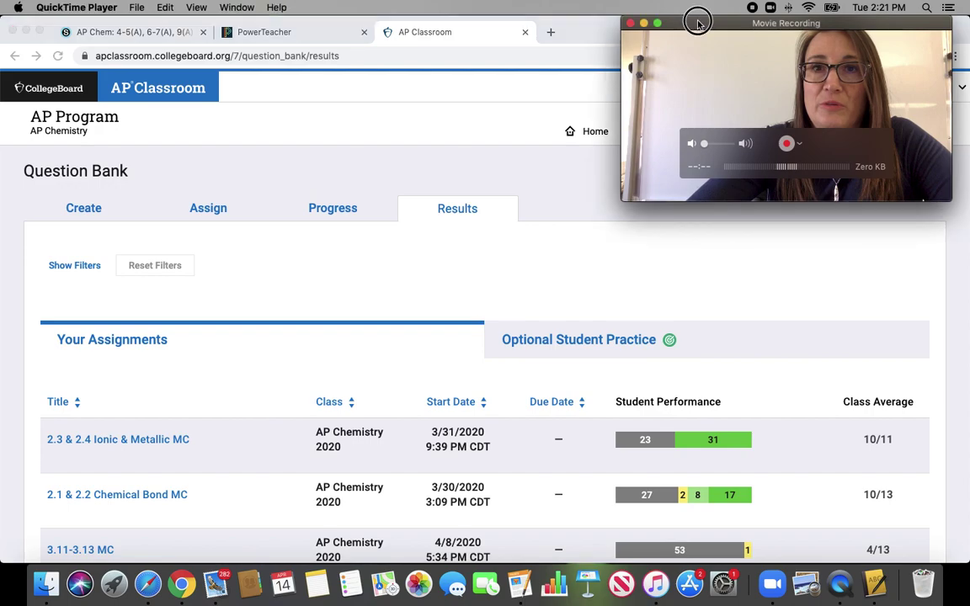
pyautogui.moveTo(698, 23); pyautogui.dragTo(302, 32)
# - Show the progress list of assigned Progress Checks
pyautogui.click(655, 135)
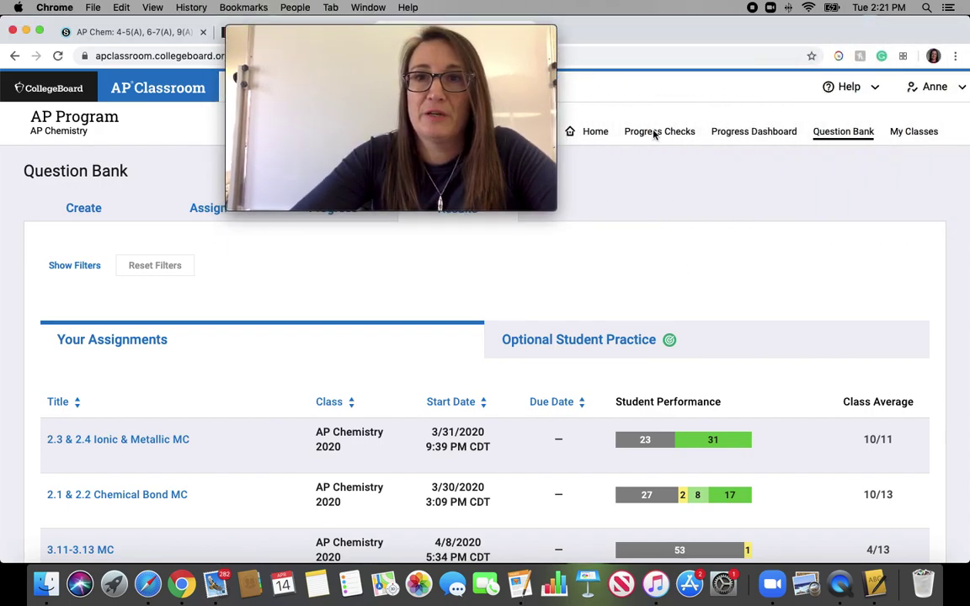
pyautogui.click(655, 133)
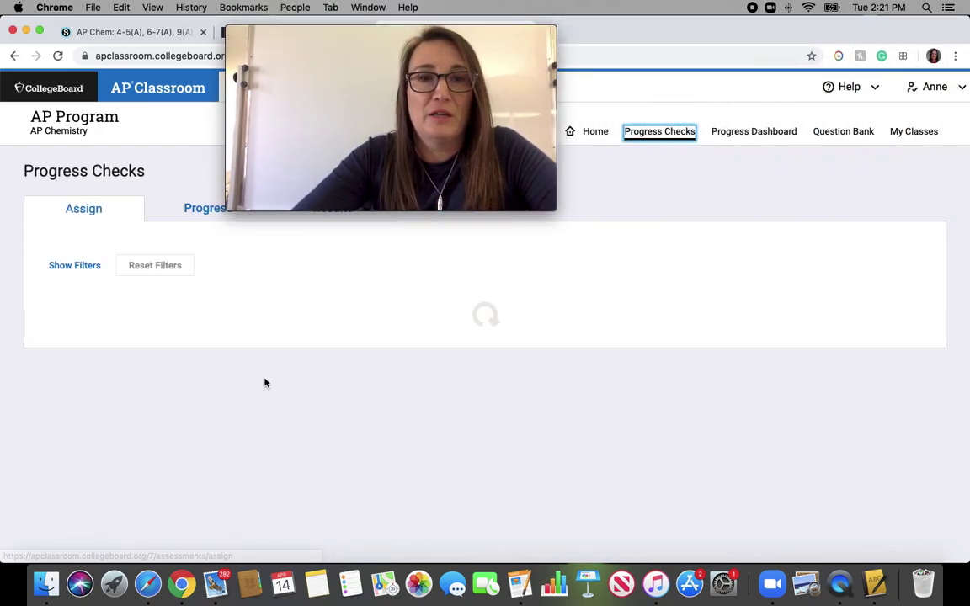
pyautogui.click(206, 218)
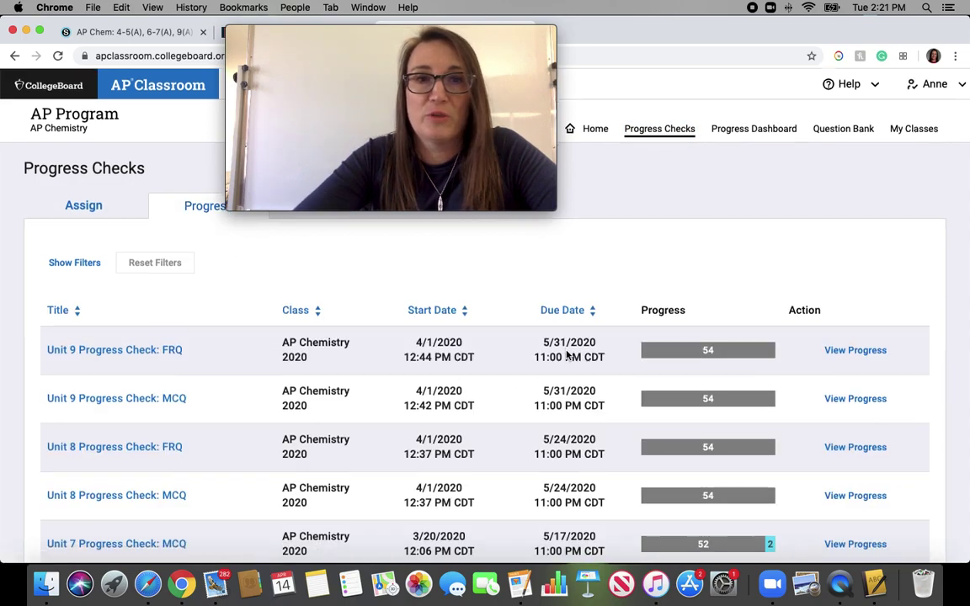
pyautogui.scroll(-10, 567, 355)
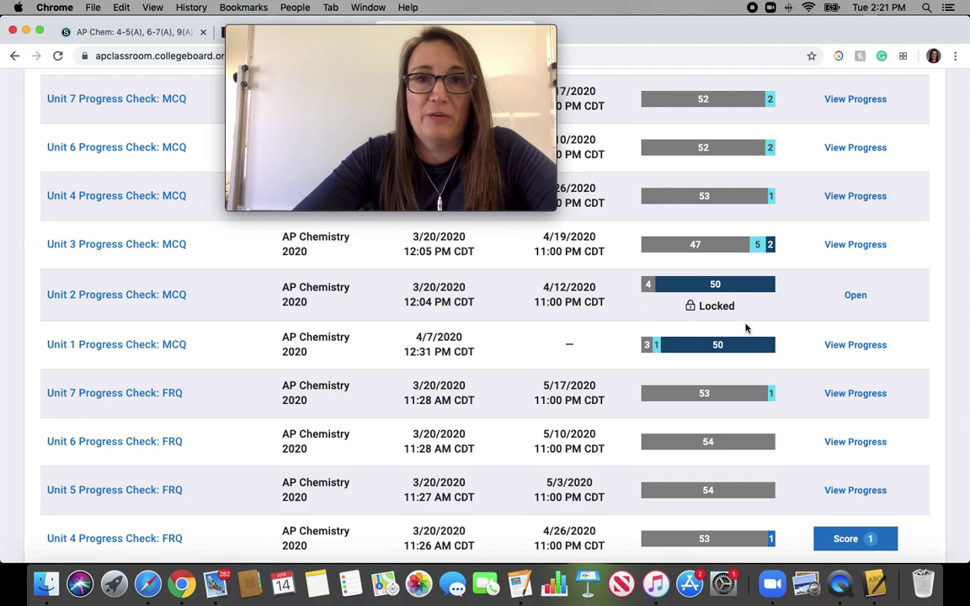
pyautogui.scroll(-3, 794, 325)
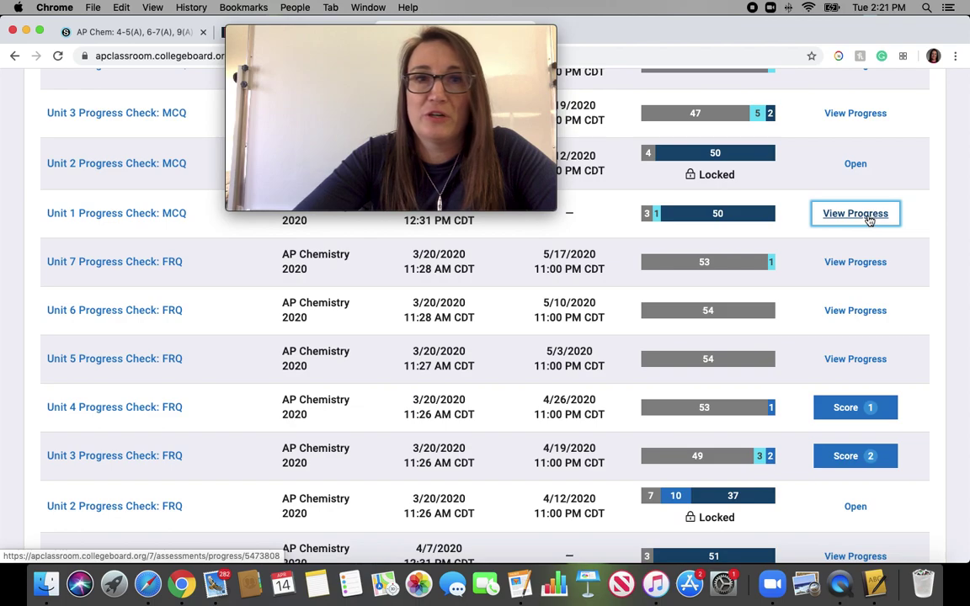
# - Lock Unit 1 Progress Check: MCQ, confirm with Yes, and return to the list
pyautogui.click(869, 220)
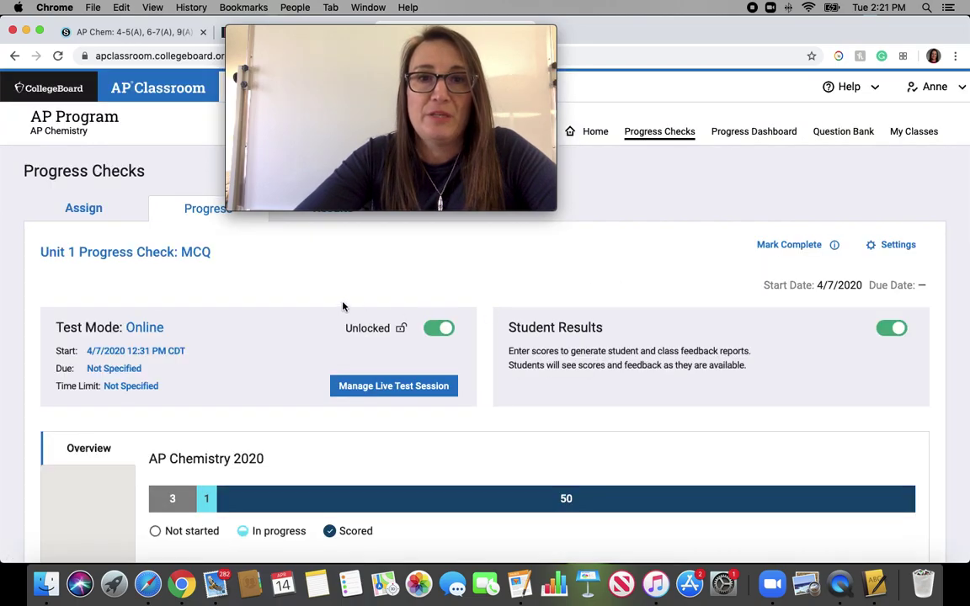
pyautogui.click(433, 329)
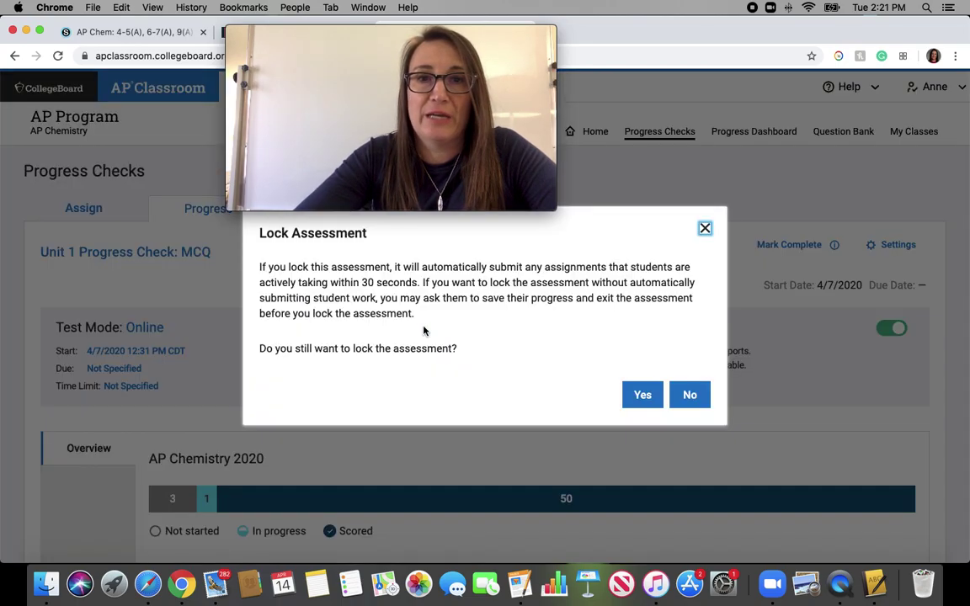
pyautogui.click(649, 403)
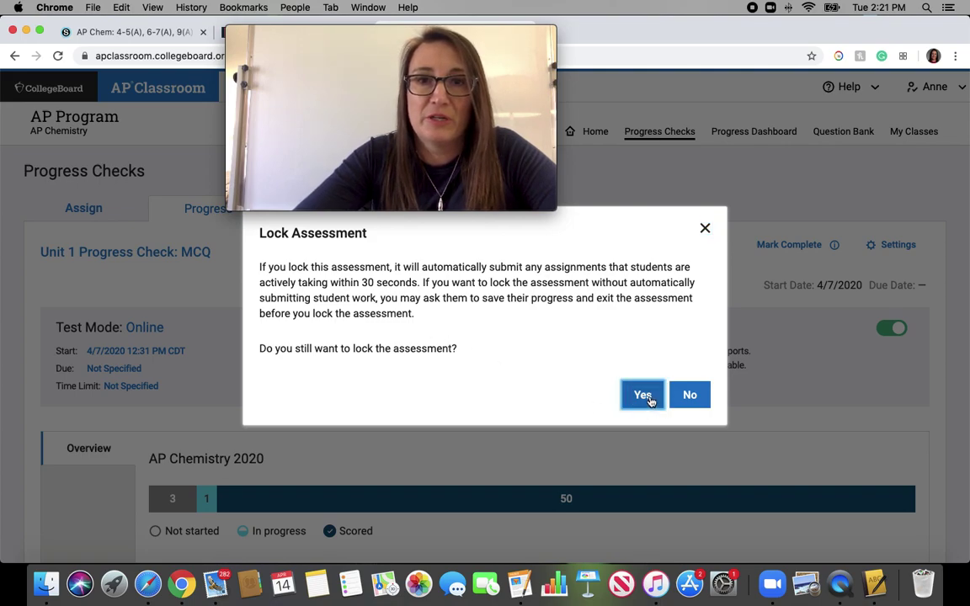
pyautogui.click(649, 404)
pyautogui.scroll(-5, 558, 337)
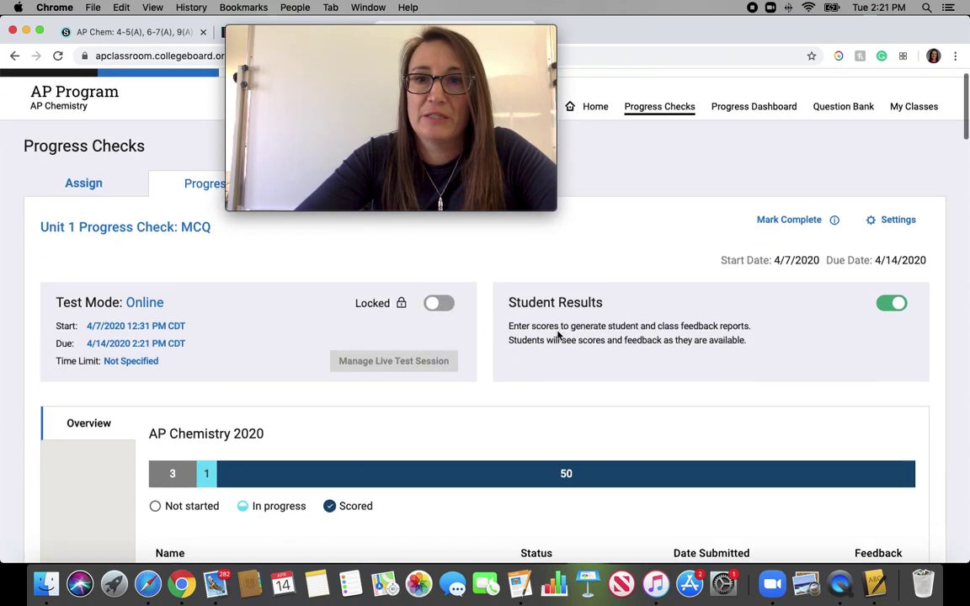
pyautogui.scroll(5, 560, 337)
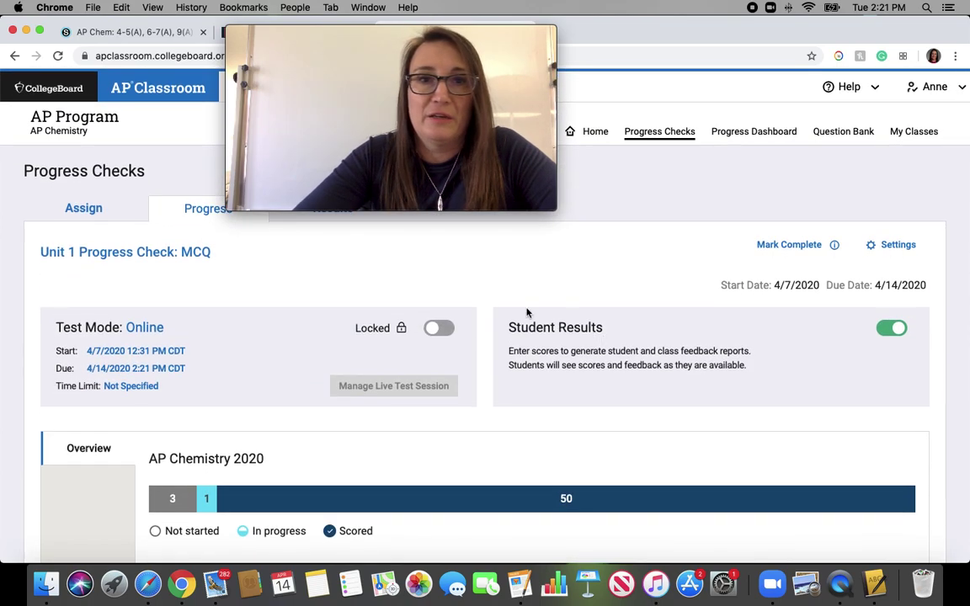
pyautogui.click(200, 207)
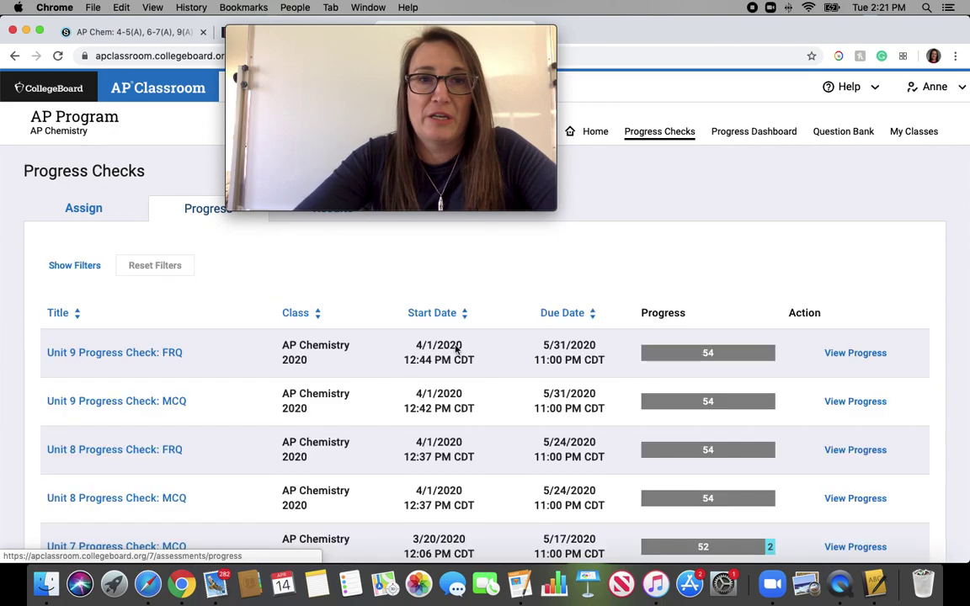
# - Lock Unit 1 Progress Check: FRQ, confirm with Yes, and return to the Progress Checks list
pyautogui.scroll(-5, 664, 405)
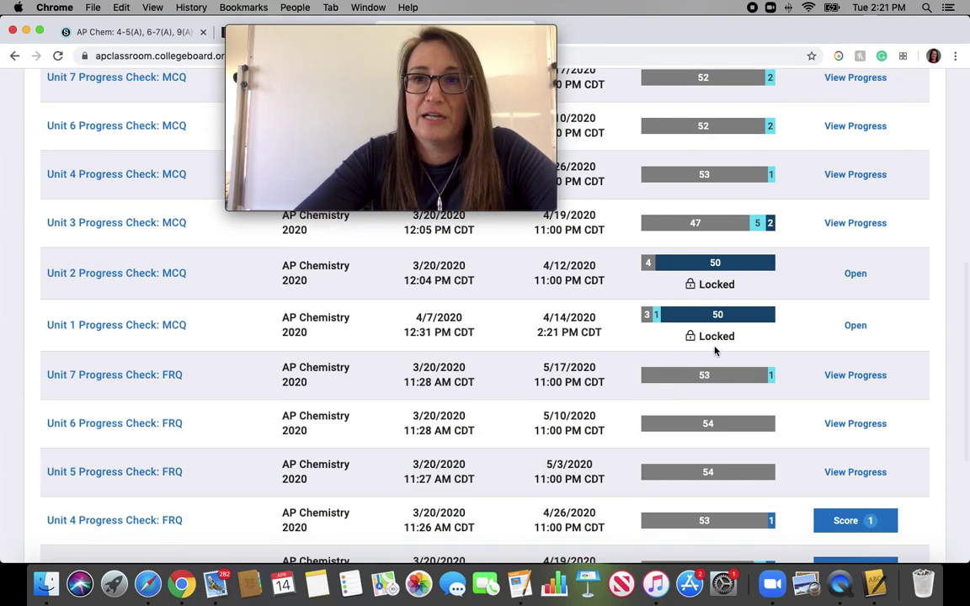
pyautogui.scroll(-5, 641, 288)
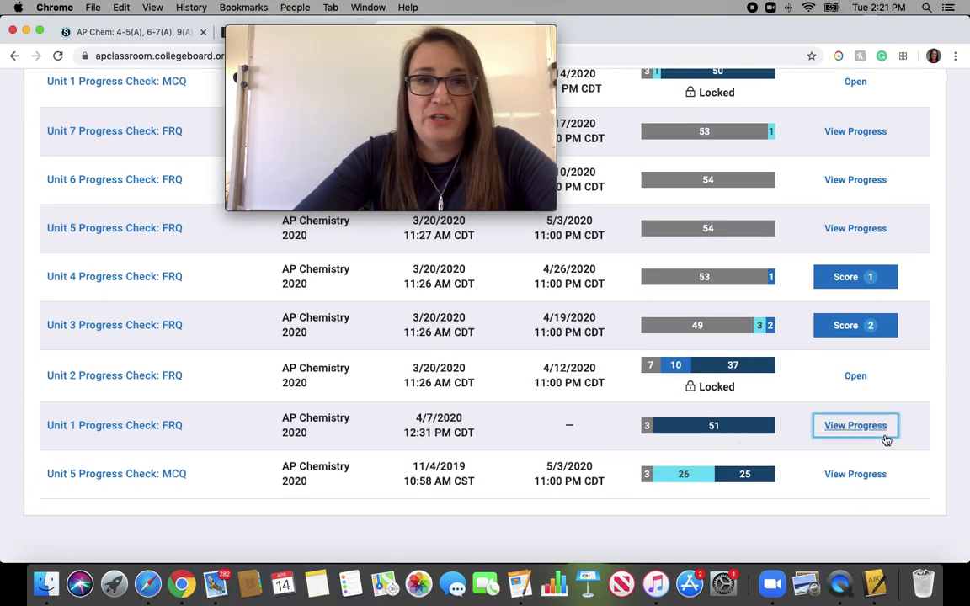
pyautogui.click(873, 434)
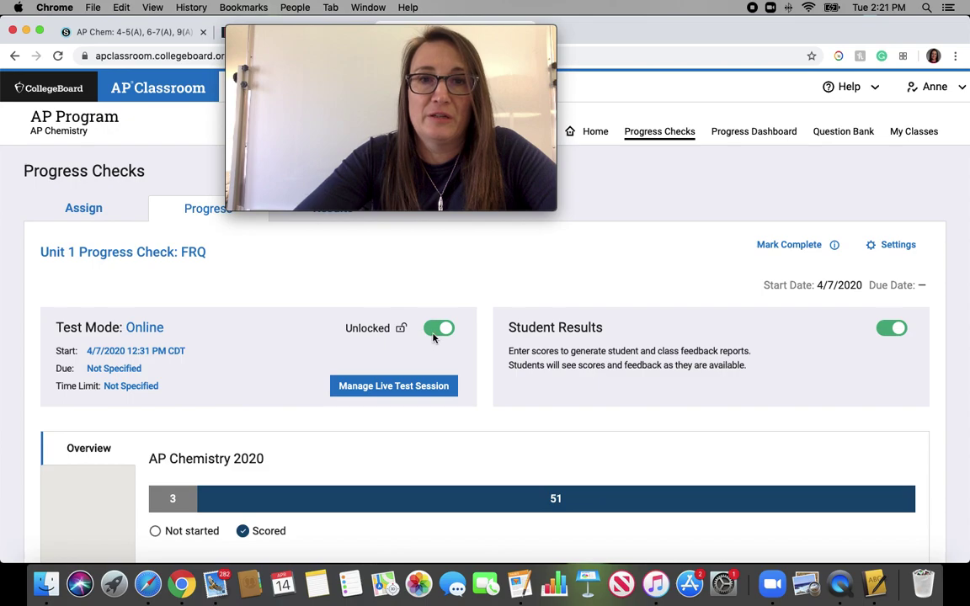
pyautogui.click(435, 330)
pyautogui.click(649, 395)
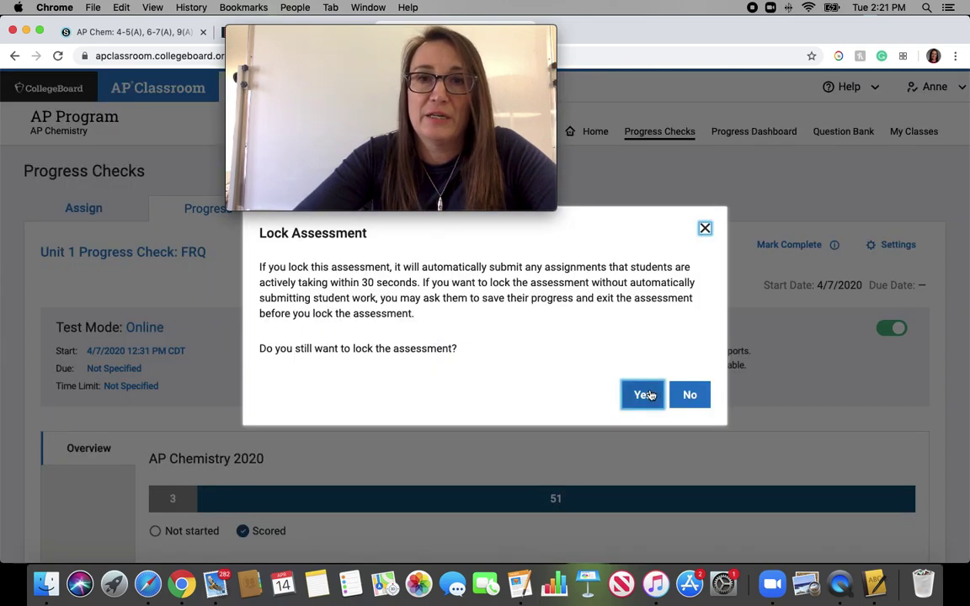
pyautogui.click(649, 395)
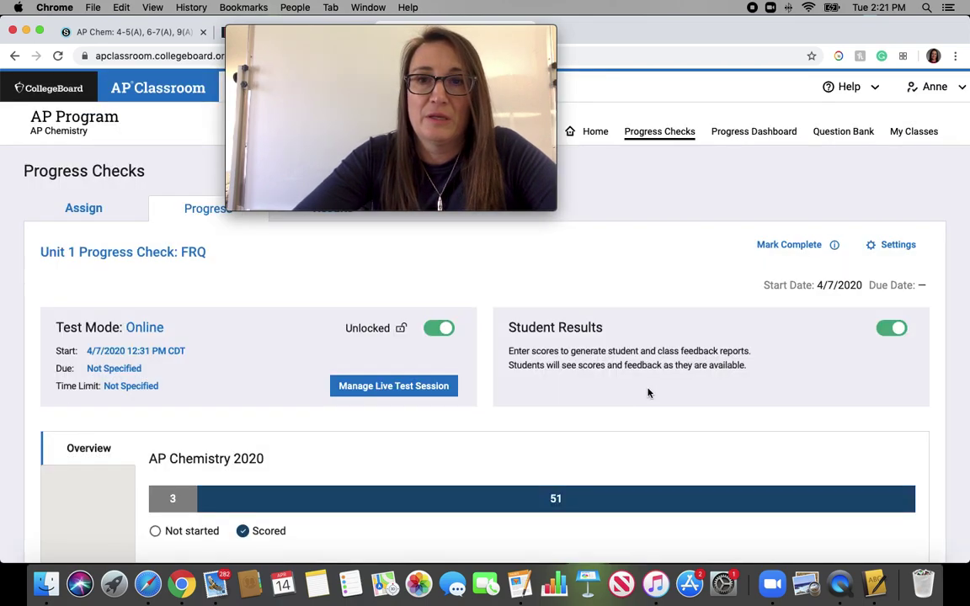
pyautogui.scroll(-15, 613, 310)
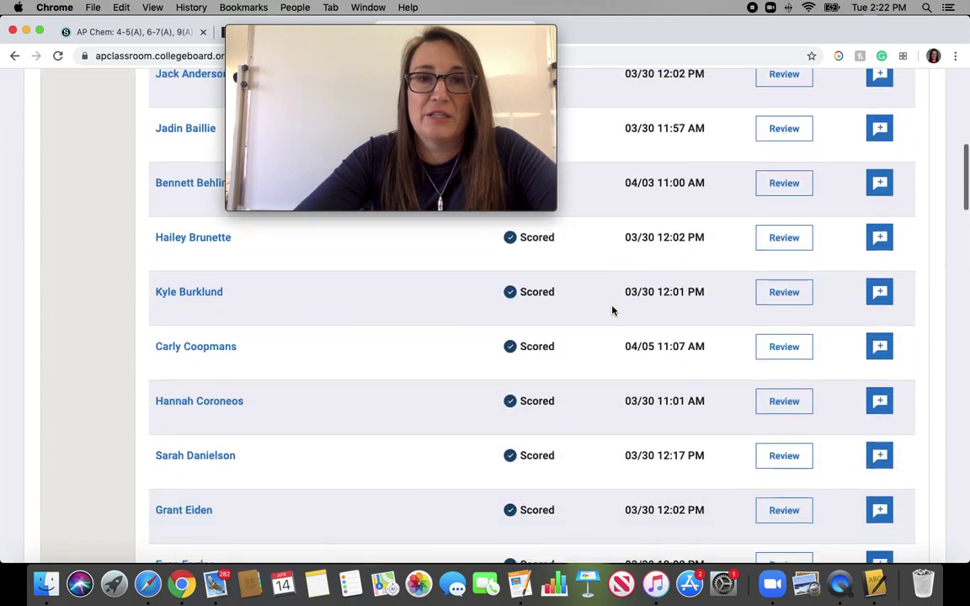
pyautogui.scroll(20, 613, 310)
pyautogui.click(190, 210)
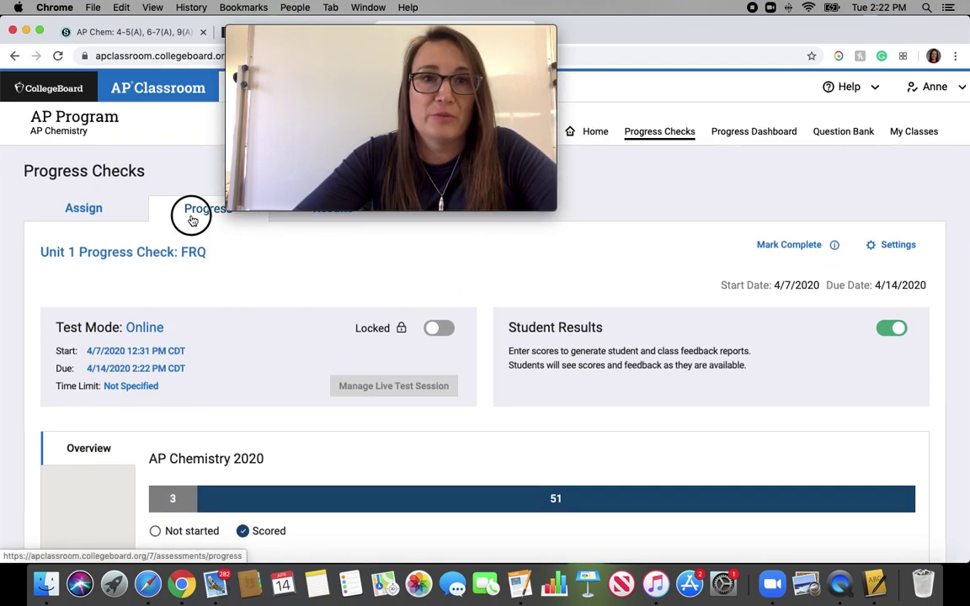
# - Open Unit 4 Progress Check: FRQ (due 4/26/2020) for scoring and choose Mark Complete
pyautogui.scroll(-10, 688, 315)
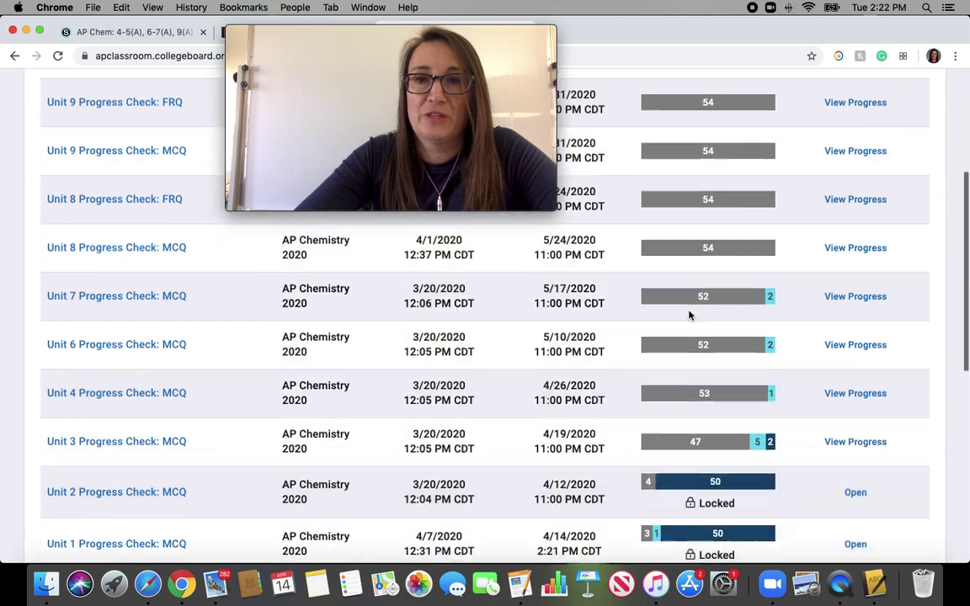
pyautogui.scroll(10, 689, 315)
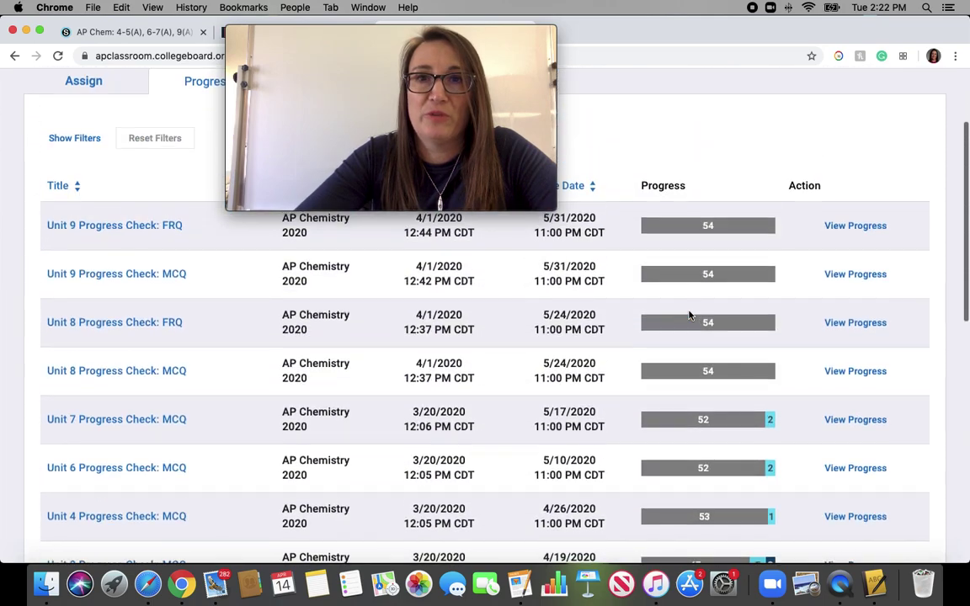
pyautogui.scroll(-6, 689, 315)
pyautogui.scroll(-2, 689, 314)
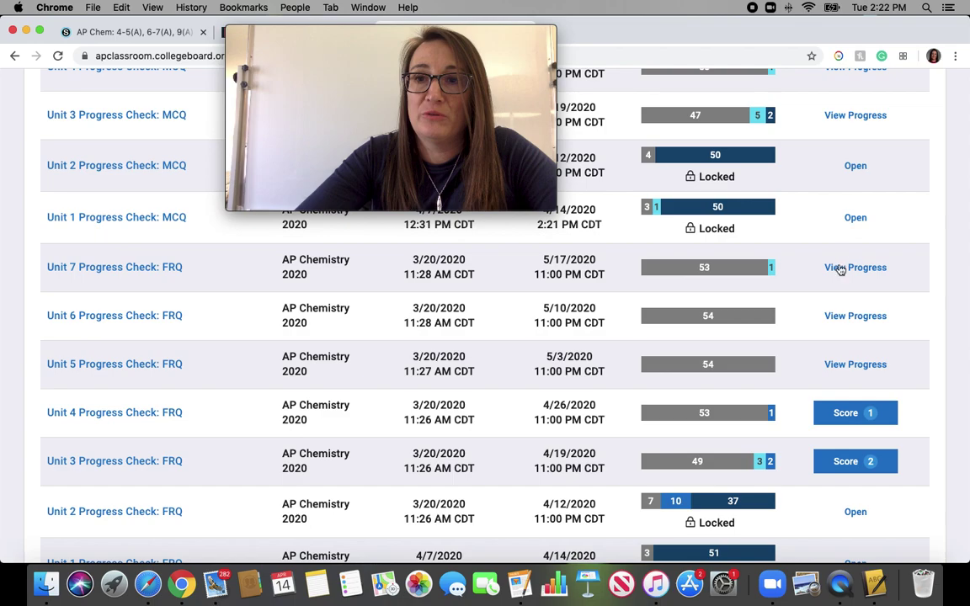
pyautogui.click(852, 412)
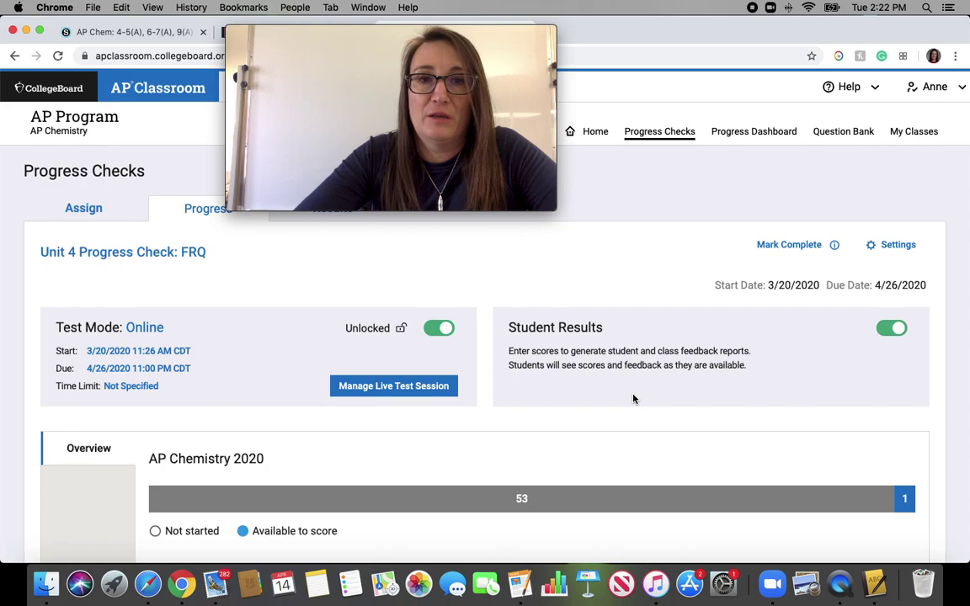
pyautogui.scroll(-2, 634, 399)
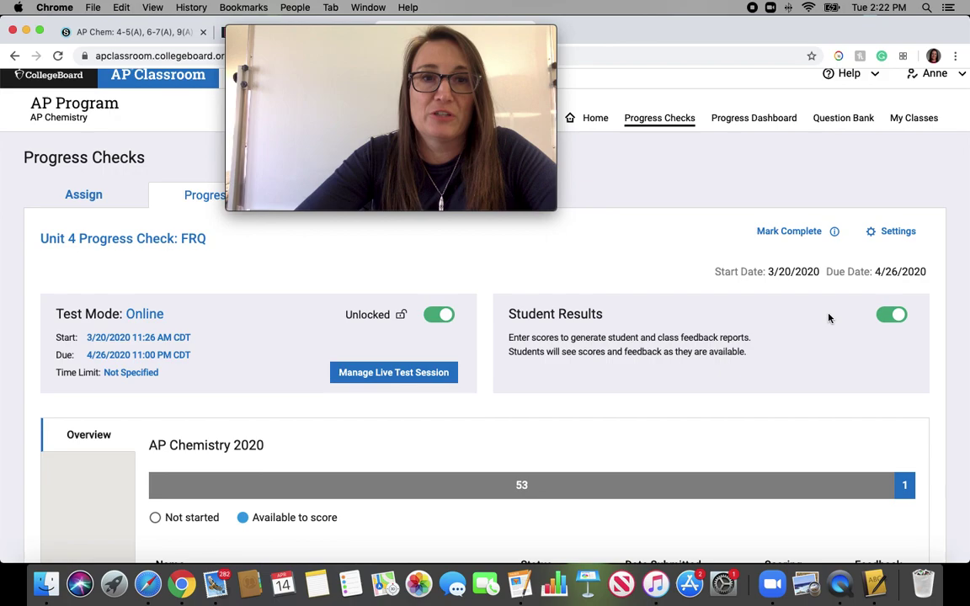
pyautogui.click(802, 233)
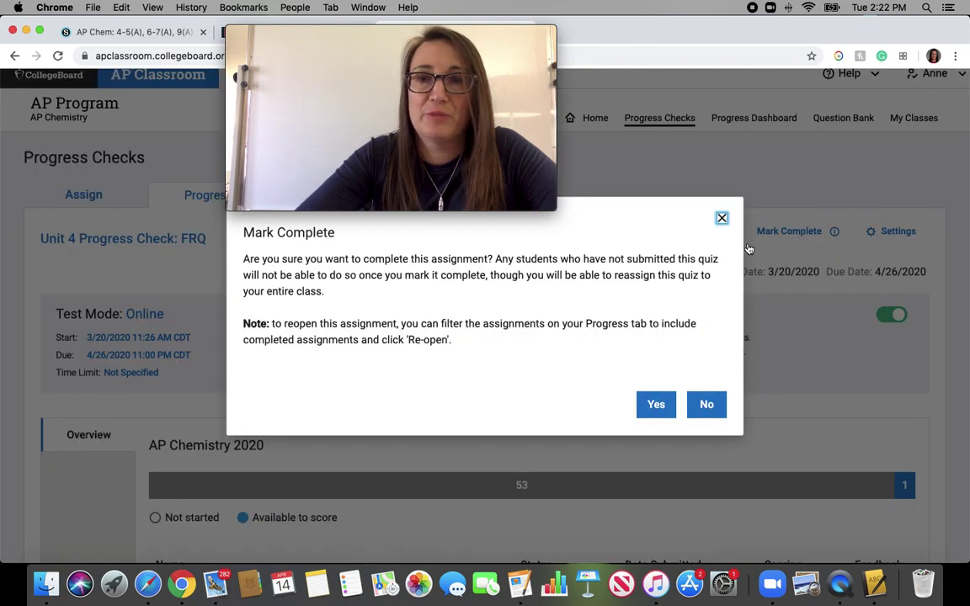
pyautogui.click(722, 220)
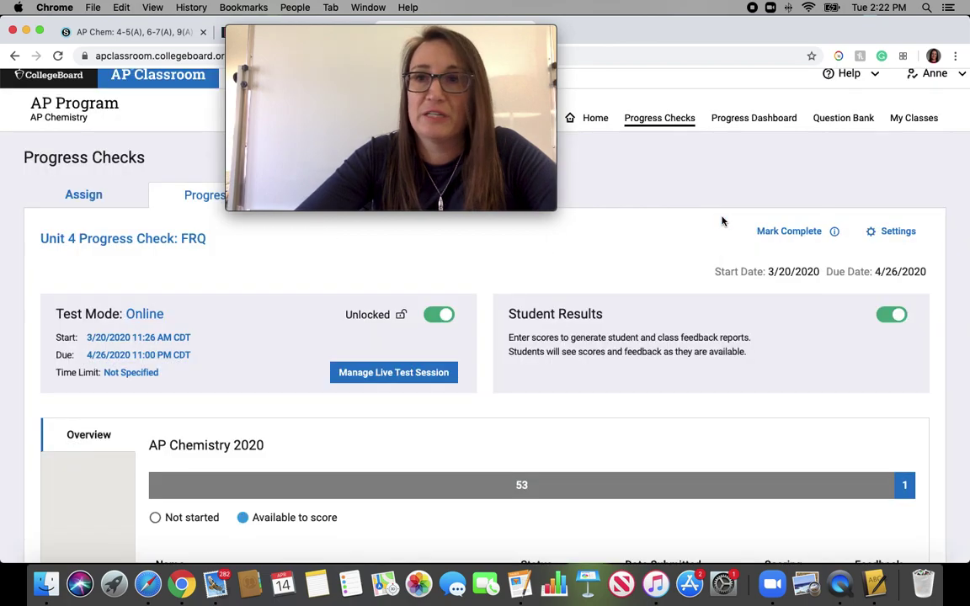
pyautogui.click(883, 236)
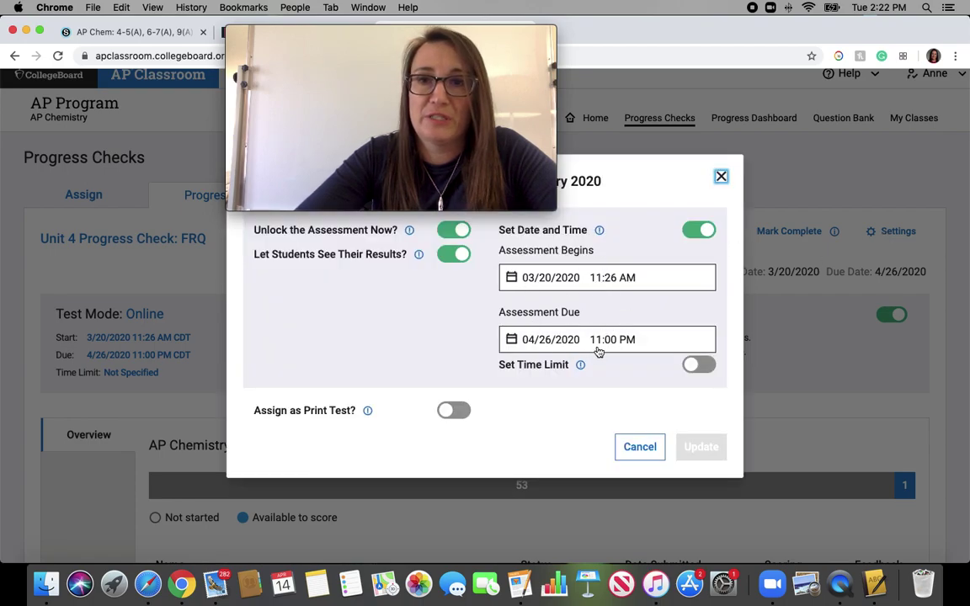
pyautogui.click(721, 179)
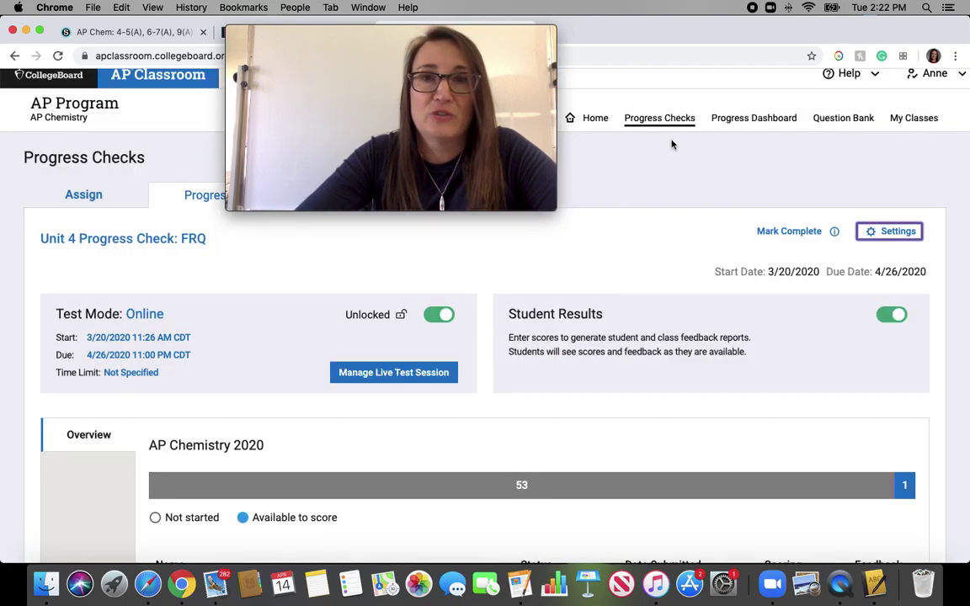